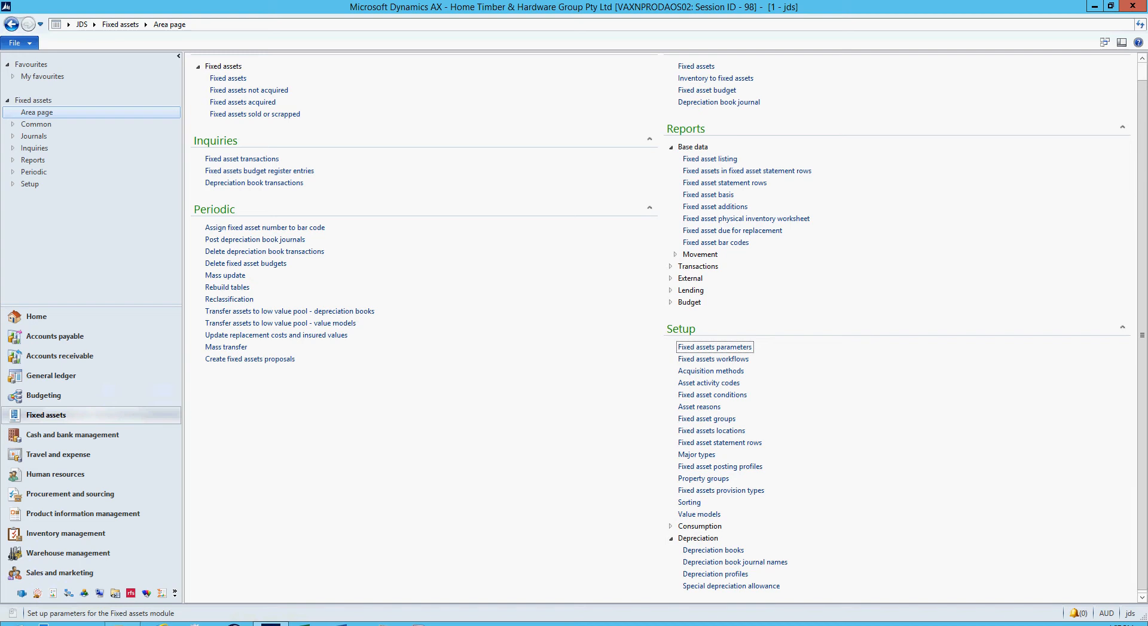
Create a new fixed asset record and assign it to the fixed asset group MV.
scroll(664, 323, up, 1)
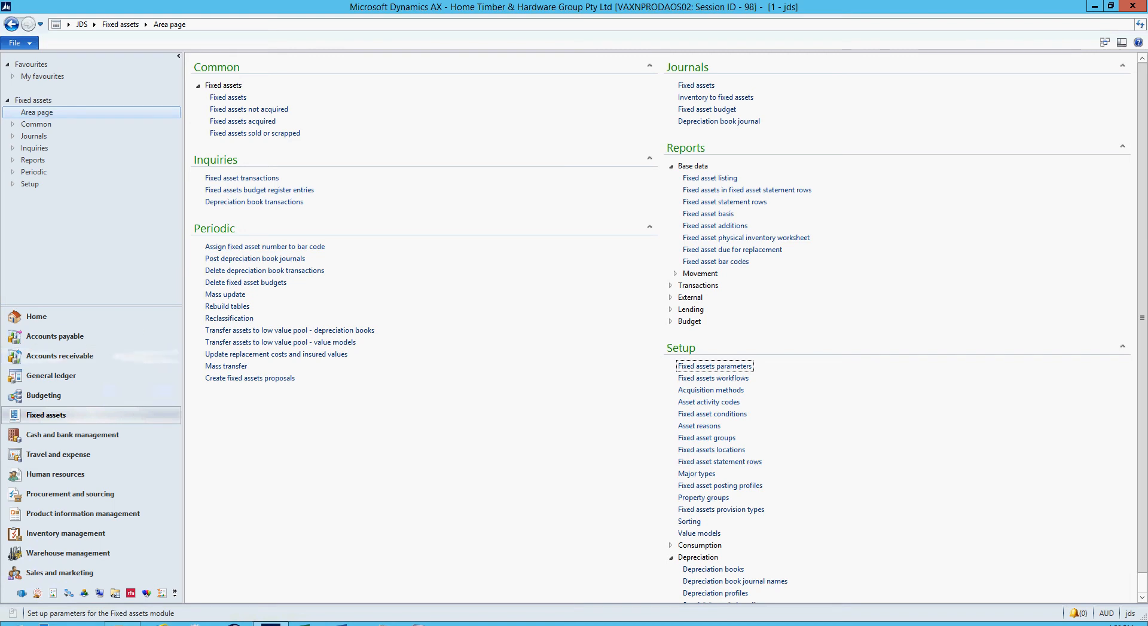
click(228, 98)
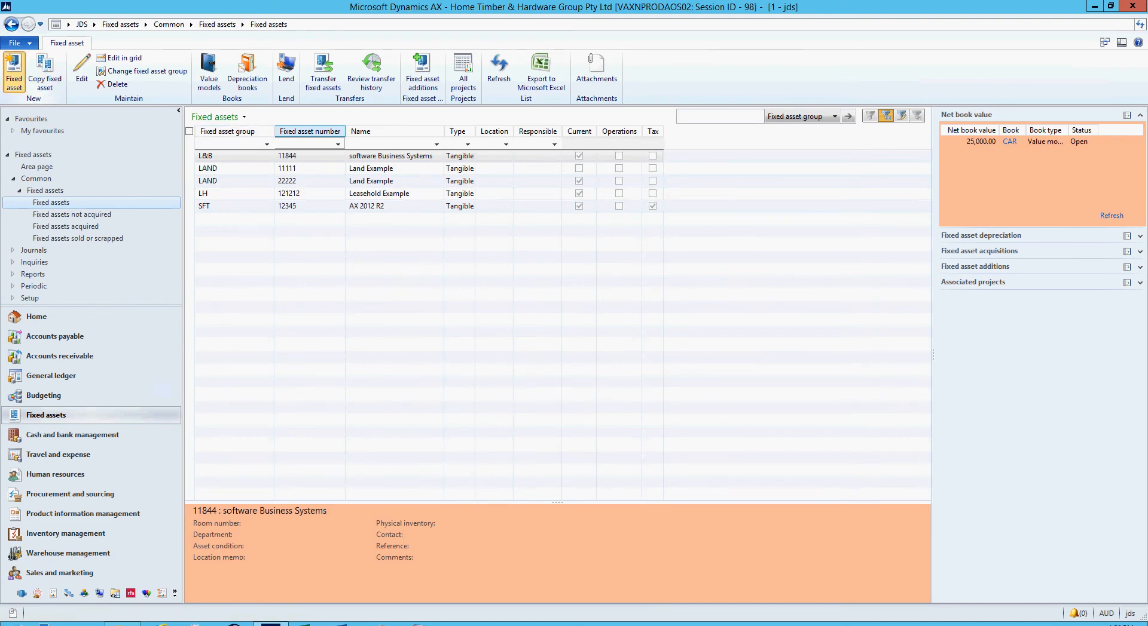
click(14, 72)
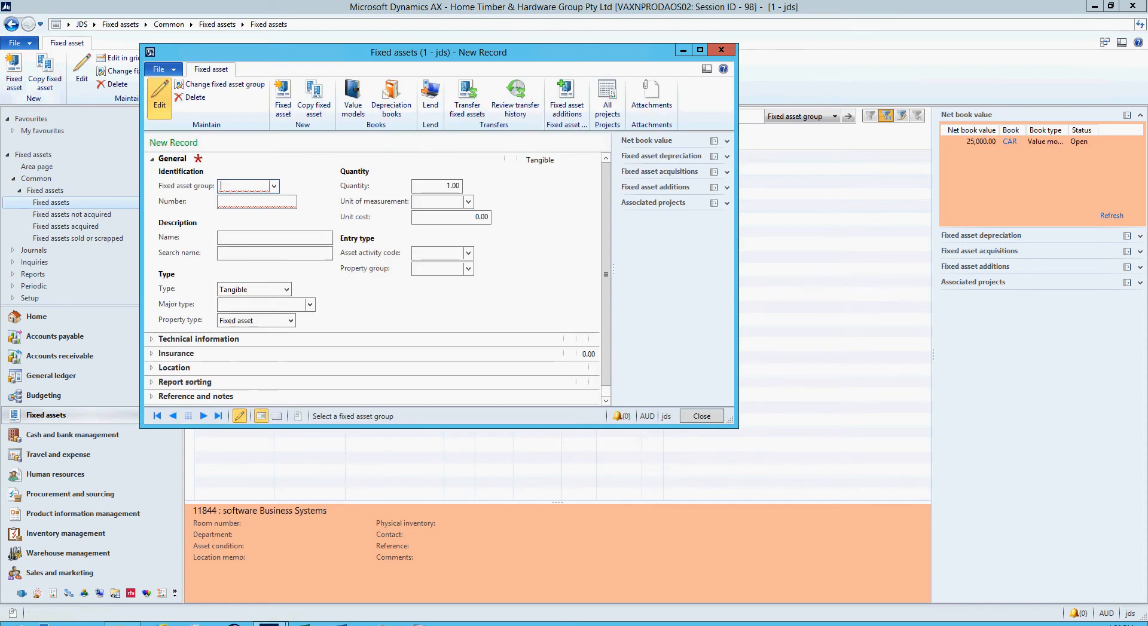
click(273, 186)
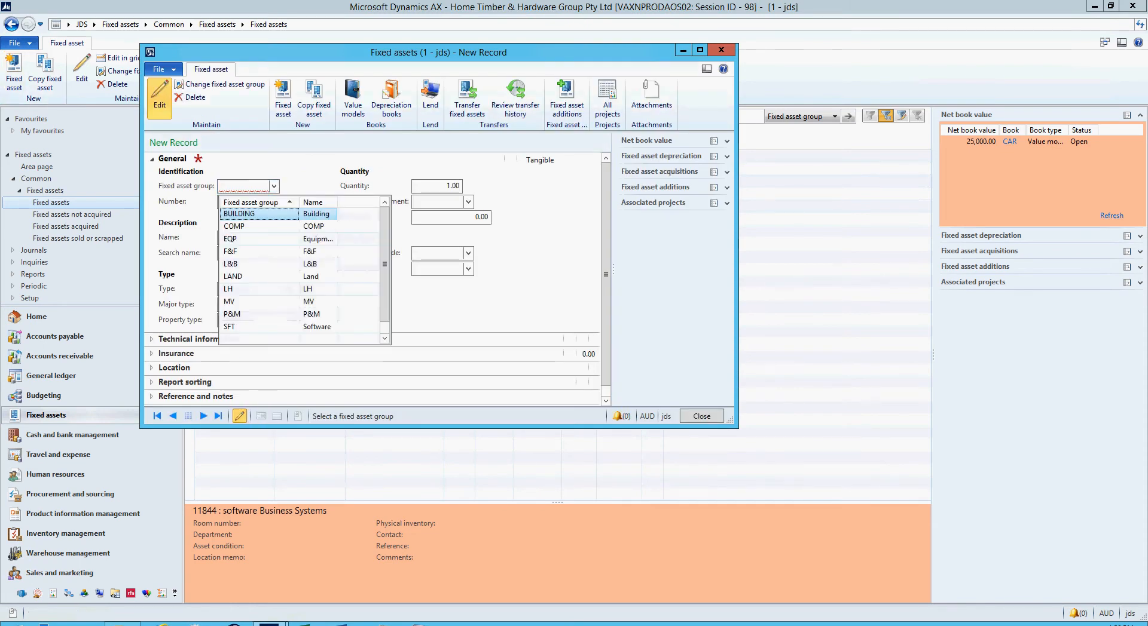
click(230, 302)
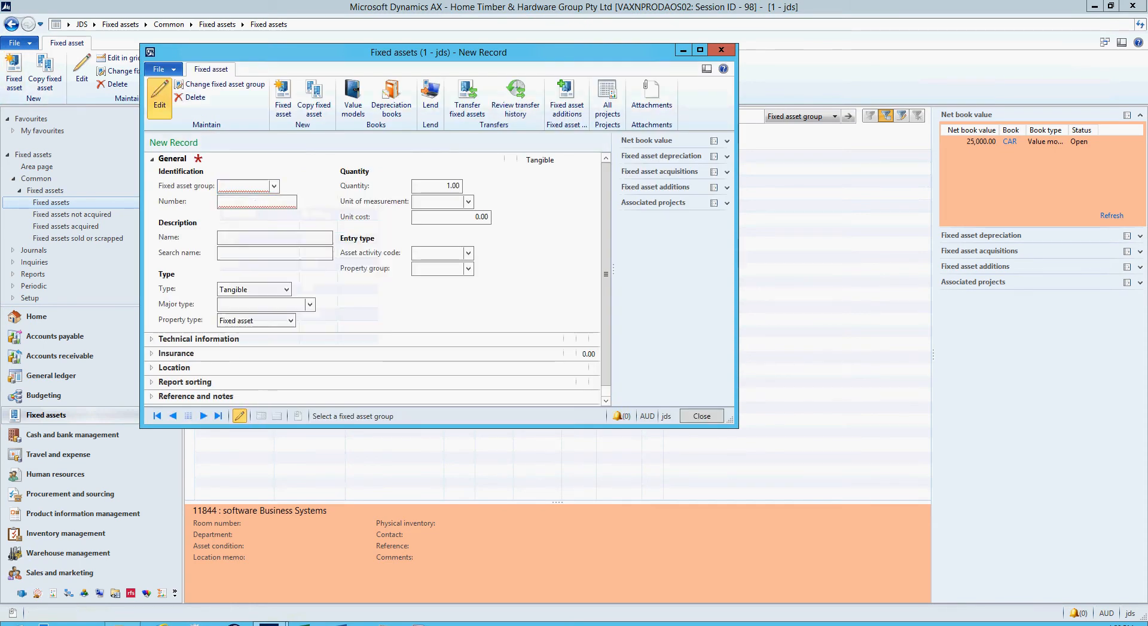
Set the new asset's number to TESLA001 and its name to Tesla Model S.
click(240, 202)
key(BackSpace)
key(BackSpace)
key(BackSpace)
key(BackSpace)
key(BackSpace)
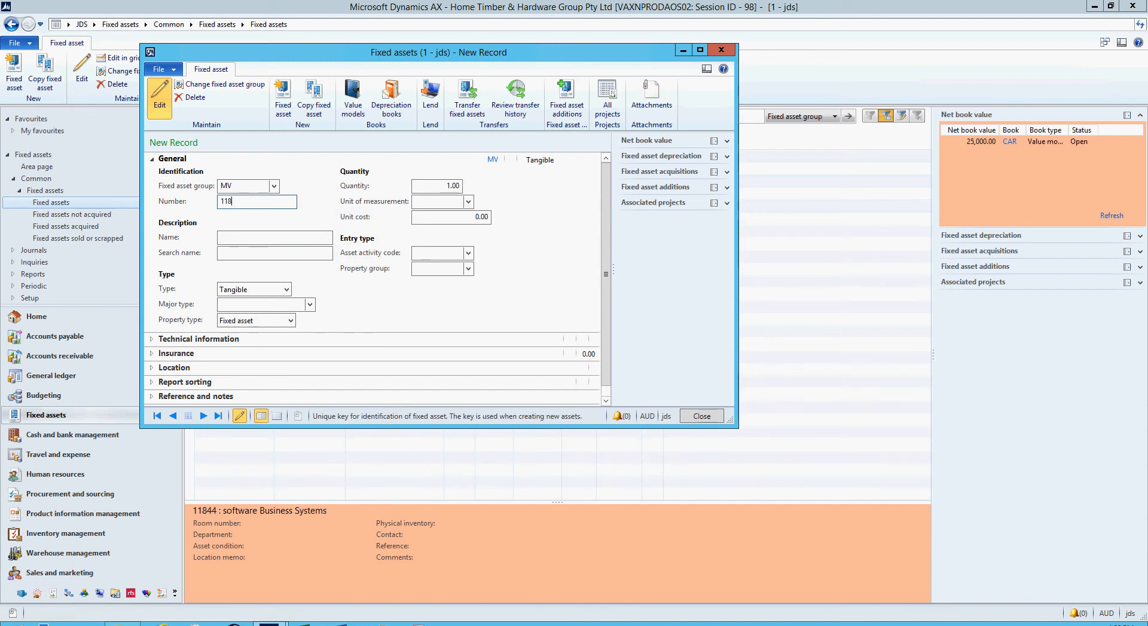
text(TESLA002)
key(BackSpace)
text(1)
key(Tab)
text(Tesla Model S)
key(Tab)
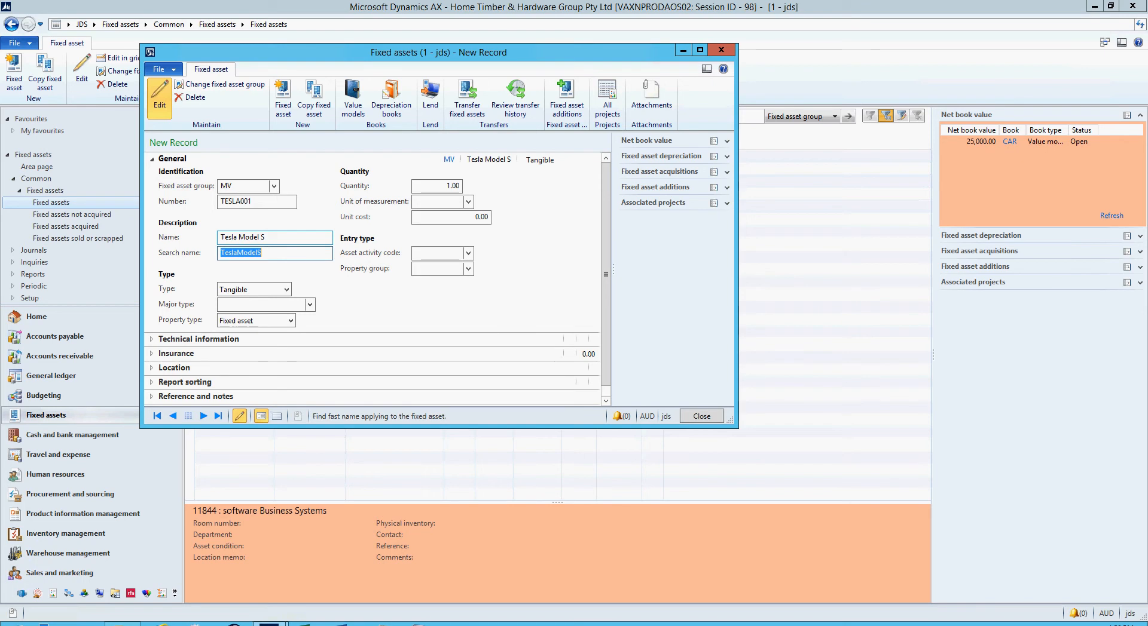
Set the asset's unit cost to 80,000.00.
click(473, 217)
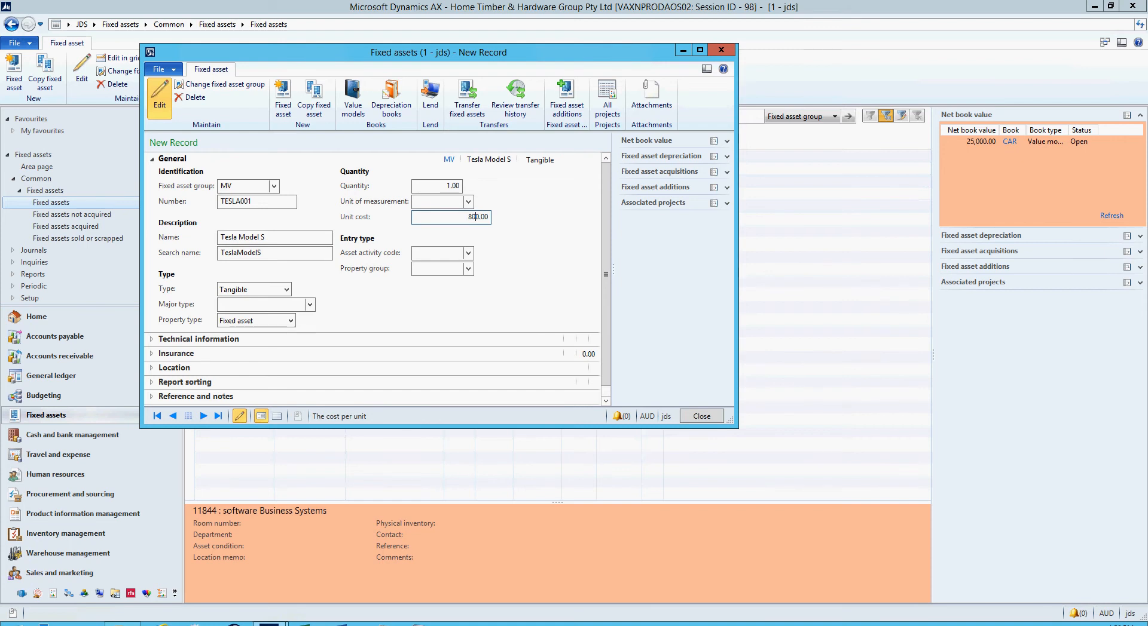
text(80,00)
key(Tab)
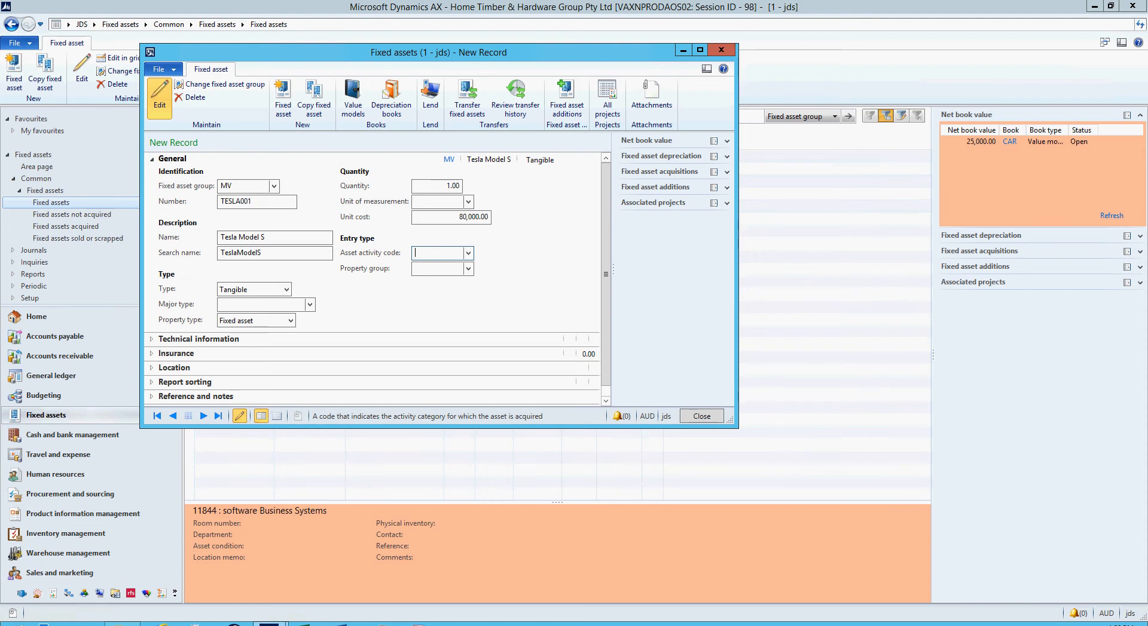
scroll(371, 275, down, 1)
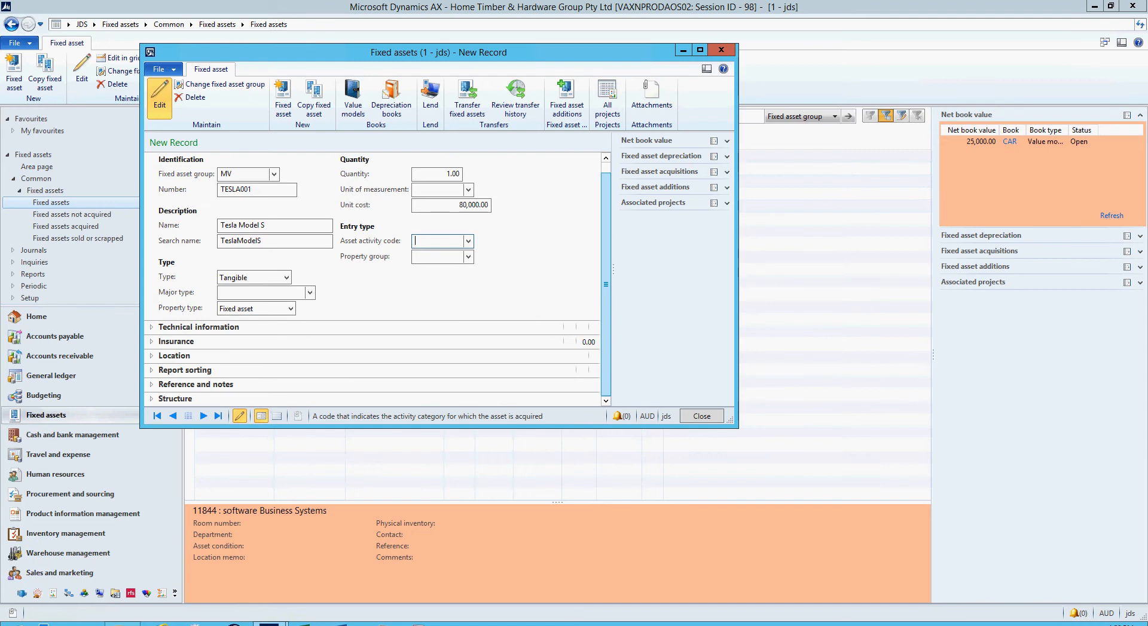
scroll(371, 275, up, 1)
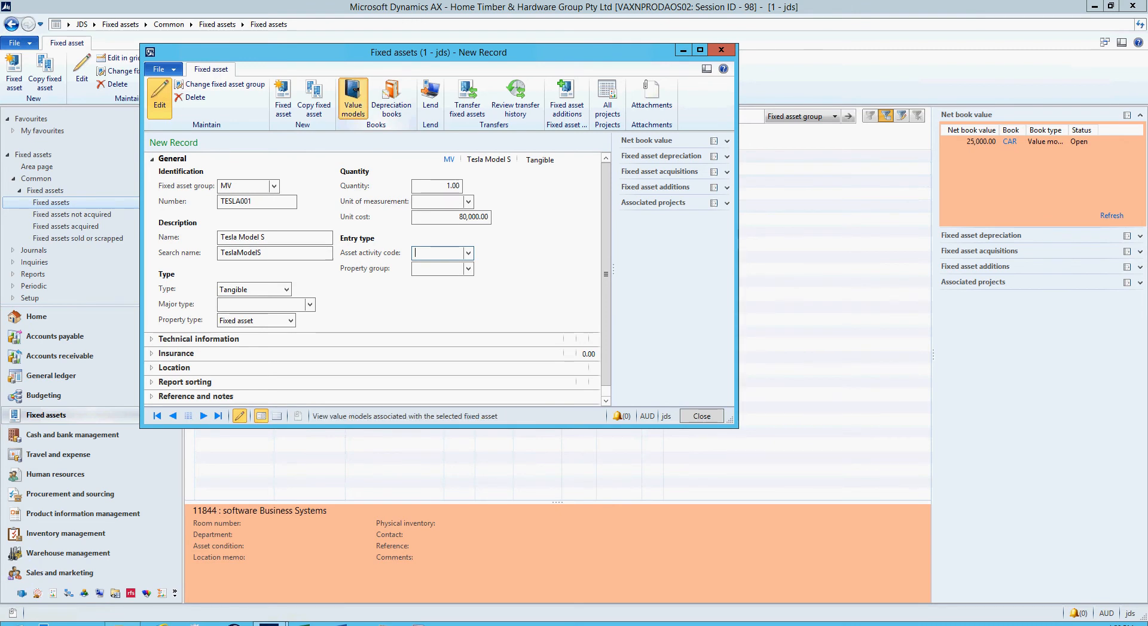
Add the HTH (Home Timber and Hardware) value model to the new asset.
click(353, 96)
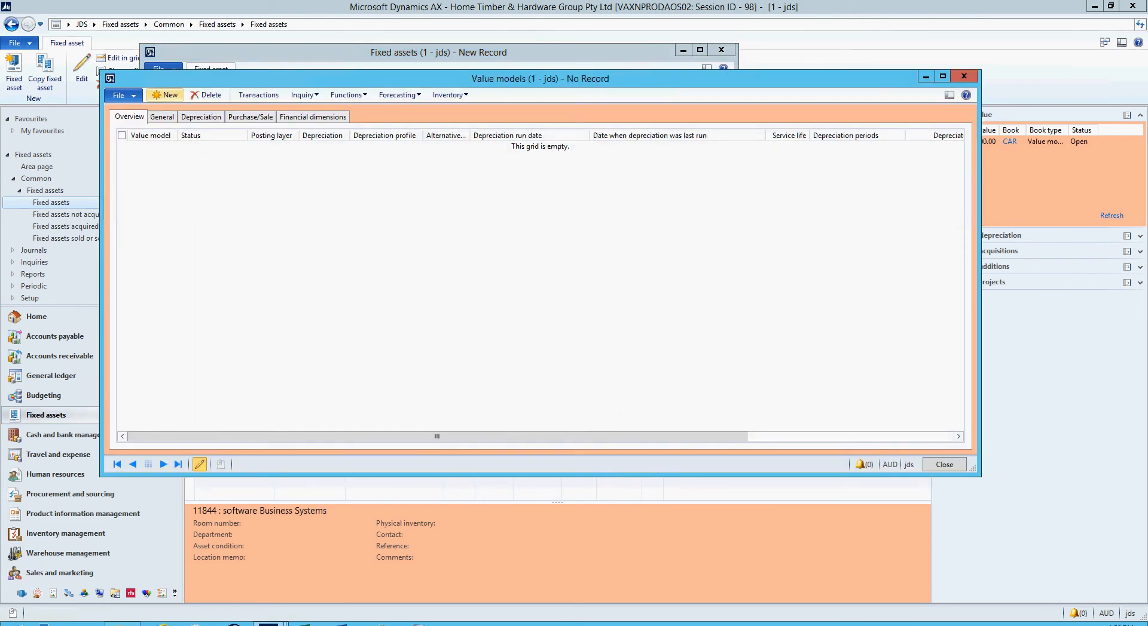
click(165, 94)
click(171, 147)
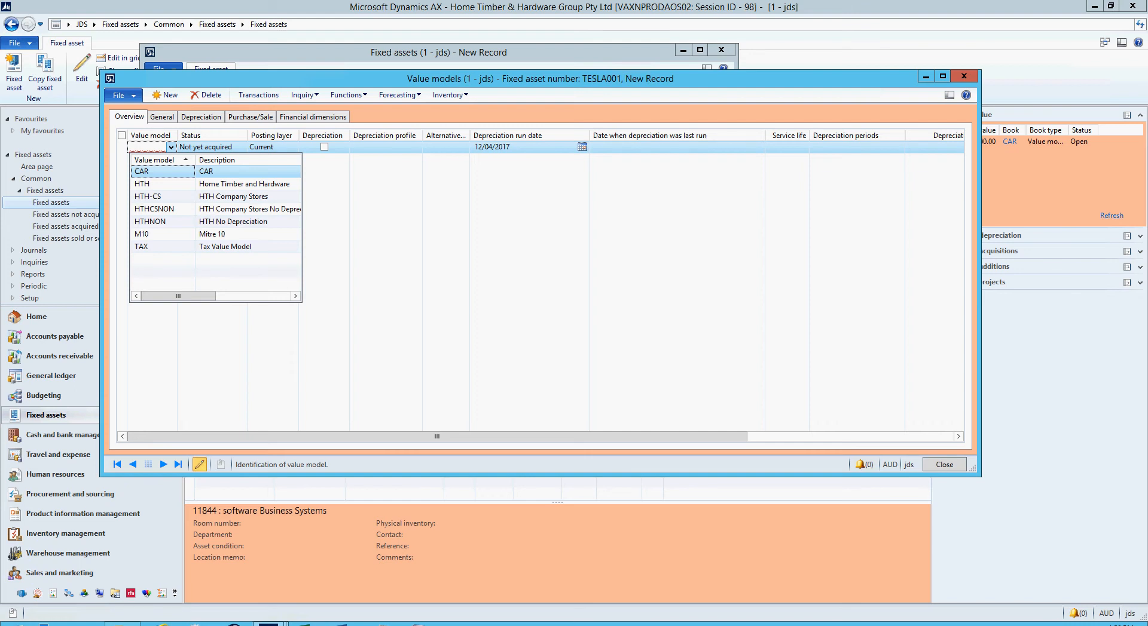
click(142, 184)
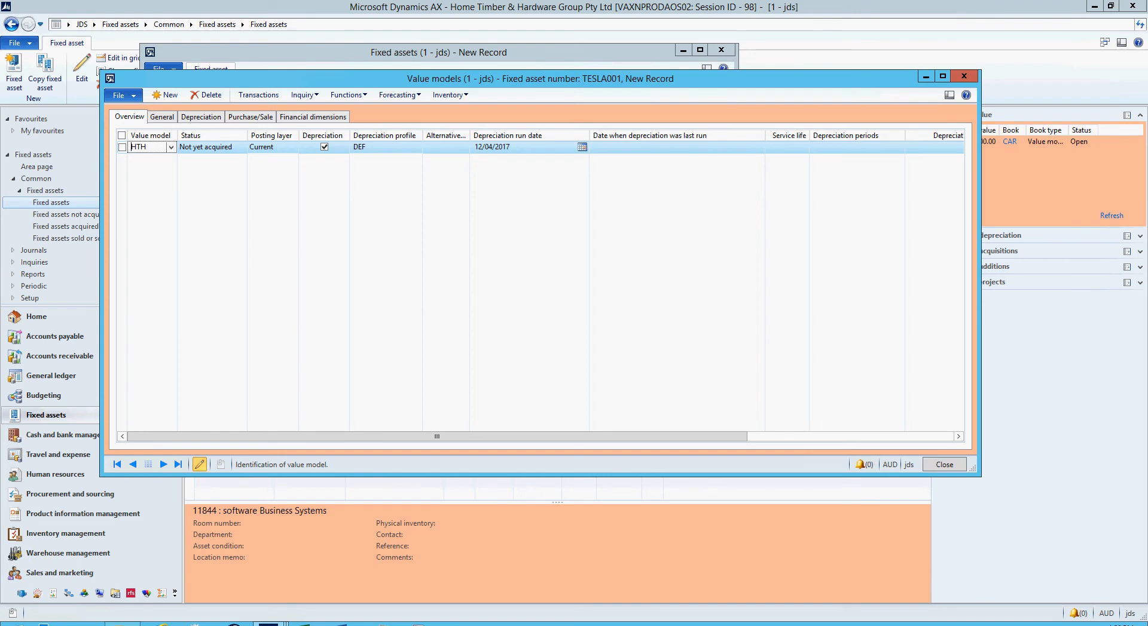
Set the depreciation run date of the HTH value model to 3/10/2016.
click(582, 147)
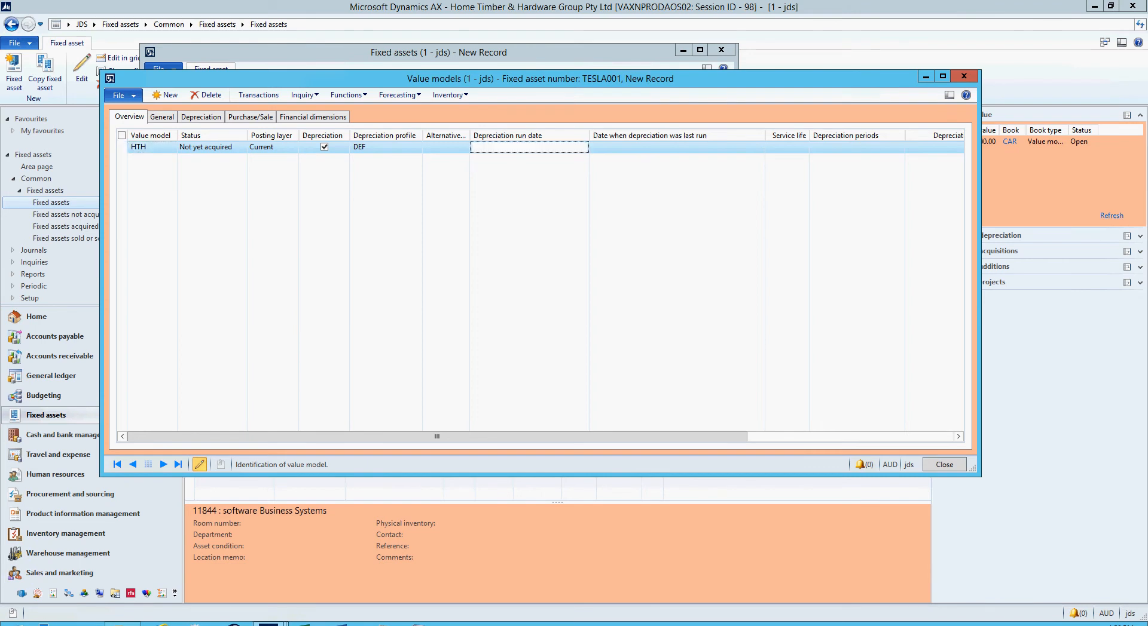
click(483, 161)
click(483, 162)
click(482, 161)
click(483, 161)
click(483, 161)
click(482, 162)
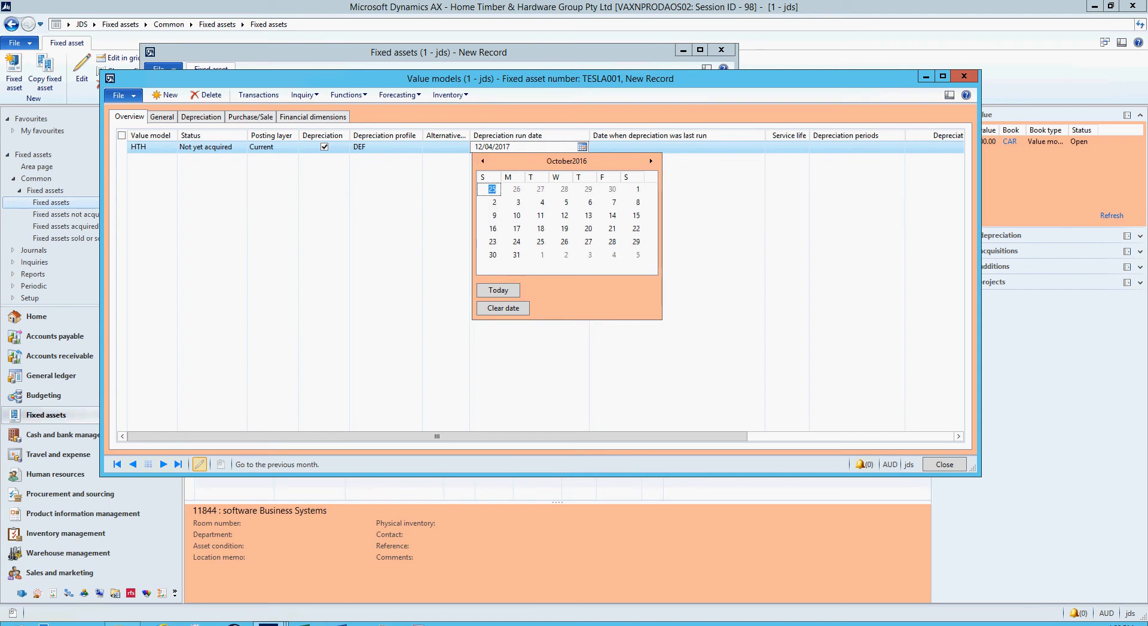
click(638, 190)
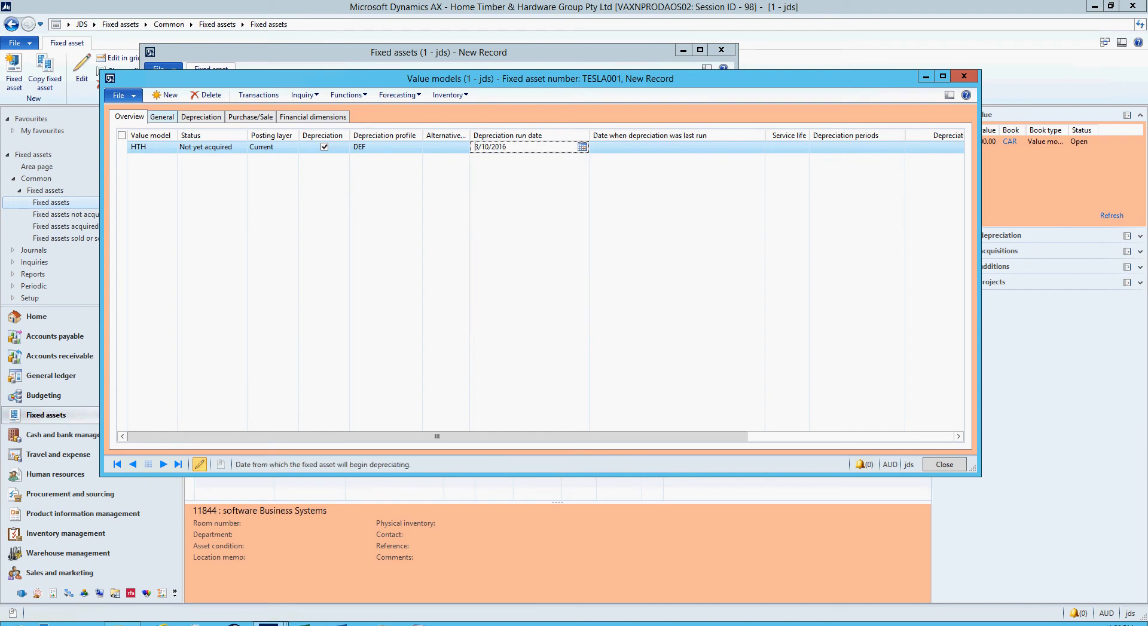
Set the acquisition price of the HTH value model to 80,000.00.
click(162, 117)
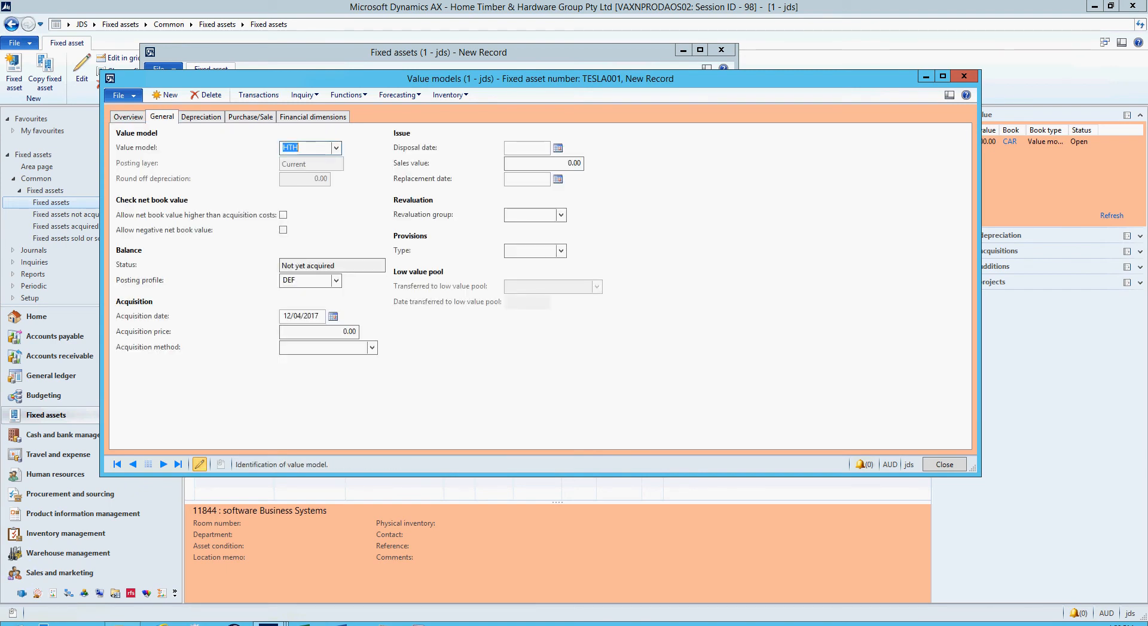
click(344, 332)
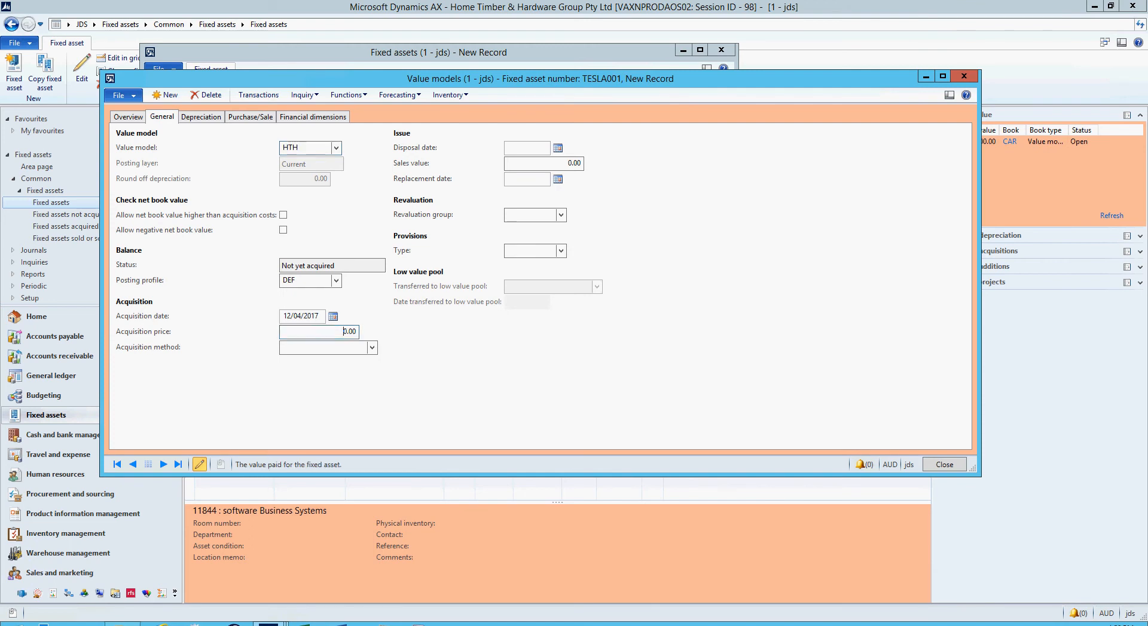
text(00)
key(Tab)
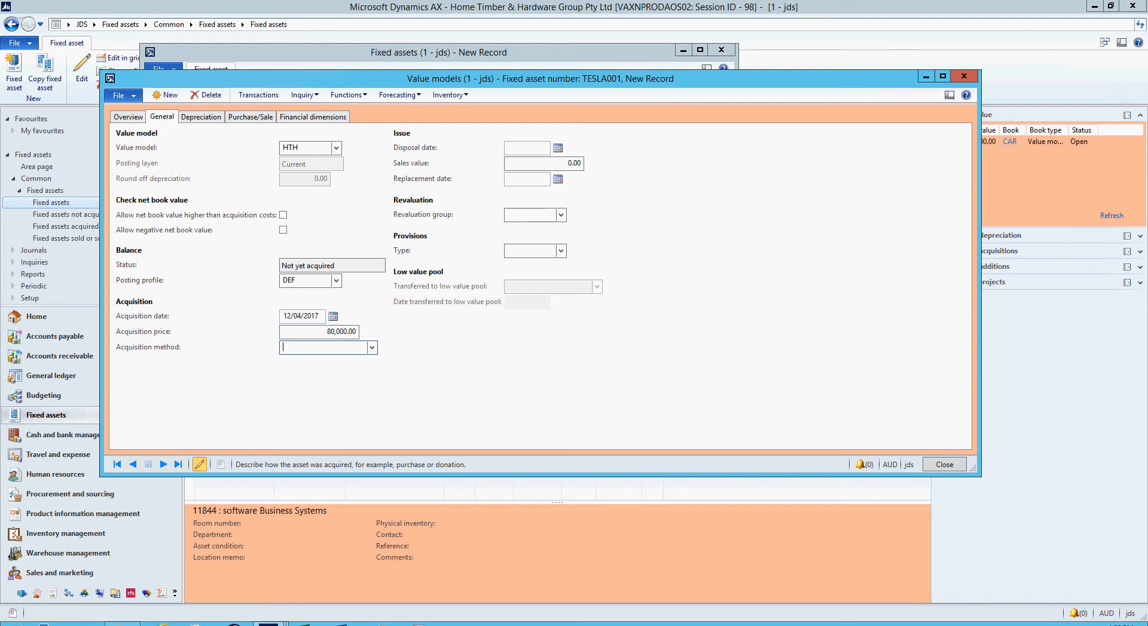
Set the HTH value model's acquisition date to 3/10/2016 and bring up its depreciation settings.
click(332, 316)
click(291, 334)
click(292, 334)
click(291, 334)
click(291, 334)
click(291, 335)
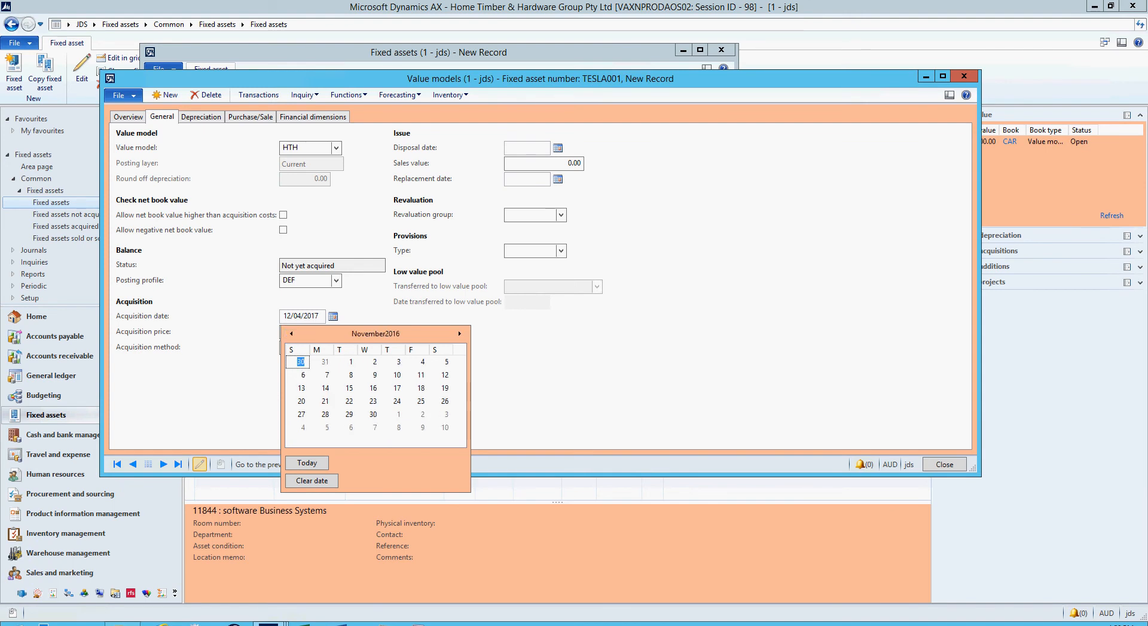
click(291, 334)
click(327, 374)
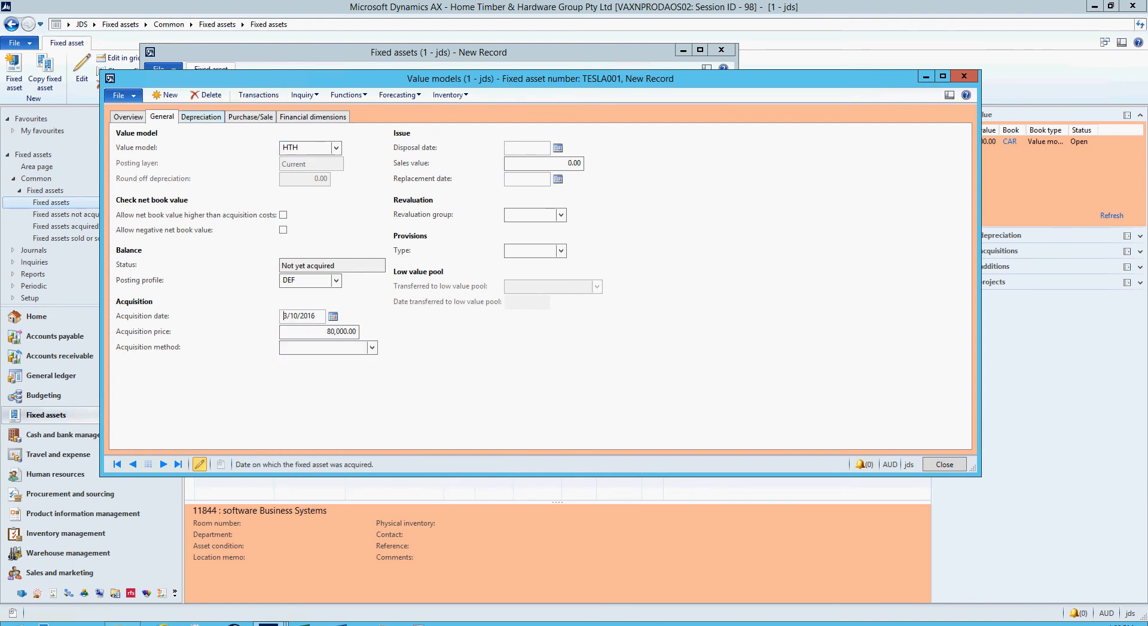
click(201, 117)
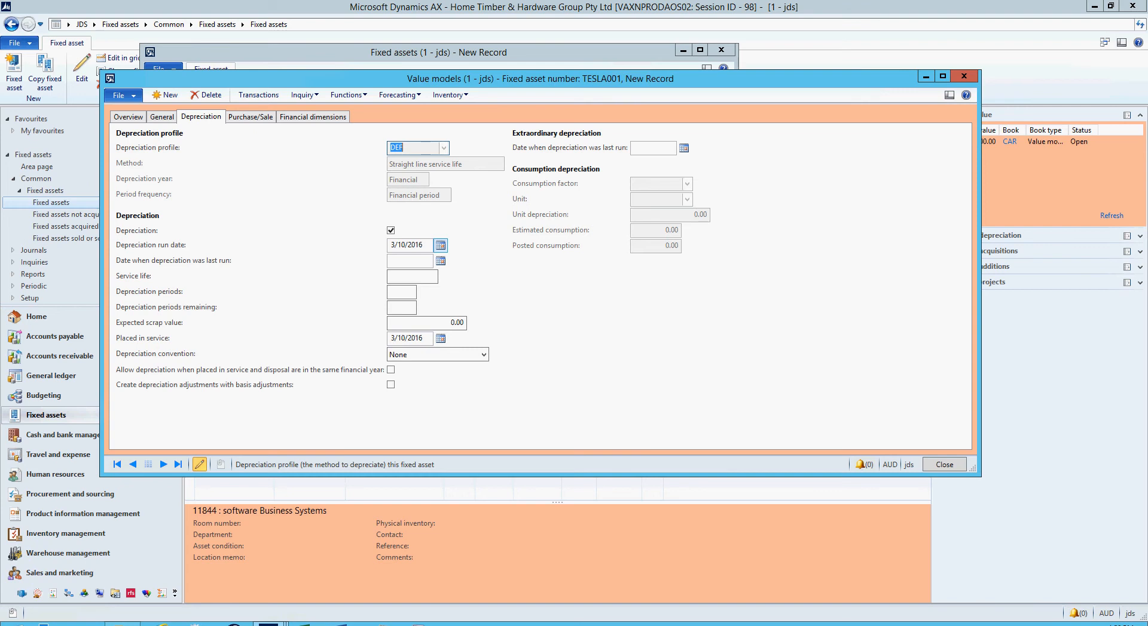
click(430, 276)
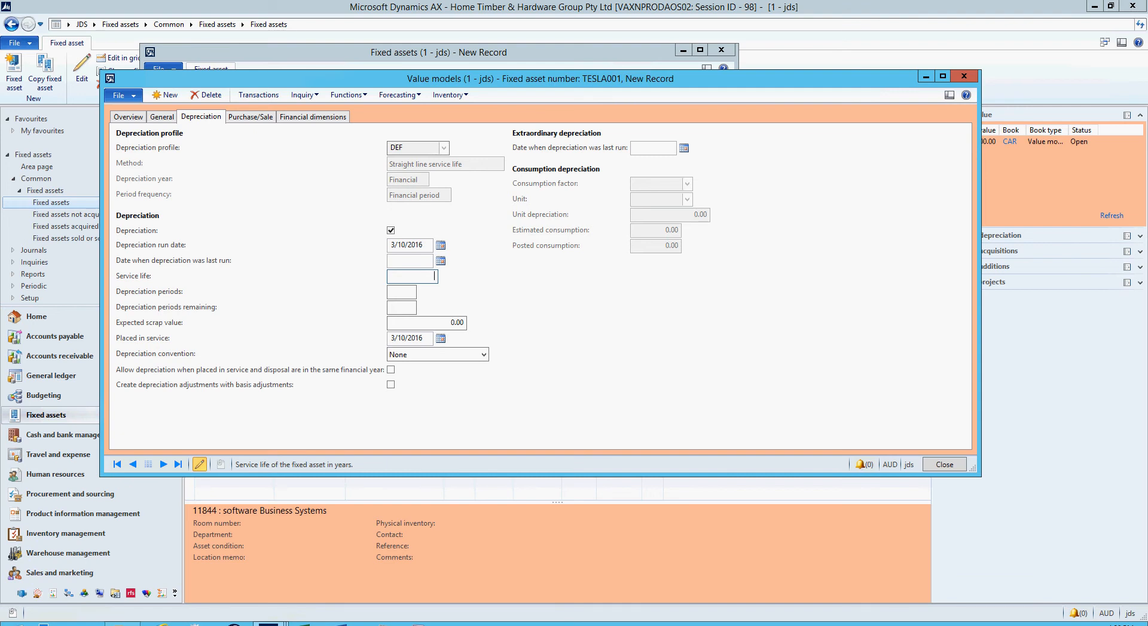
text(60)
key(BackSpace)
key(BackSpace)
Set the HTH value model's depreciation periods to 60, keeping depreciation enabled.
click(391, 231)
click(401, 292)
text(60)
key(Tab)
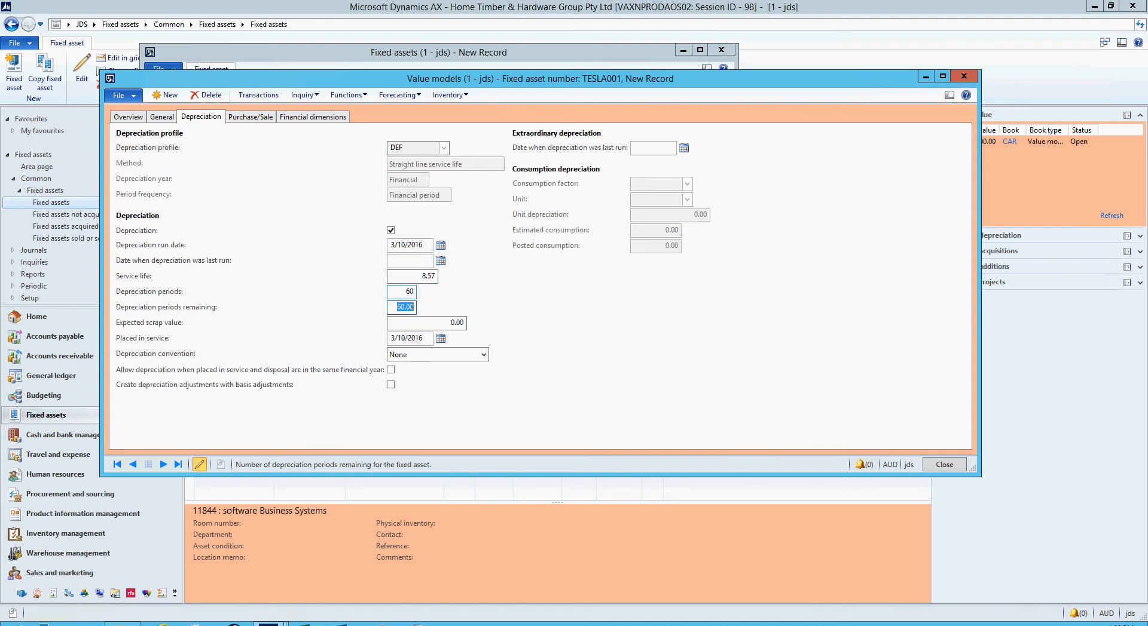
click(408, 291)
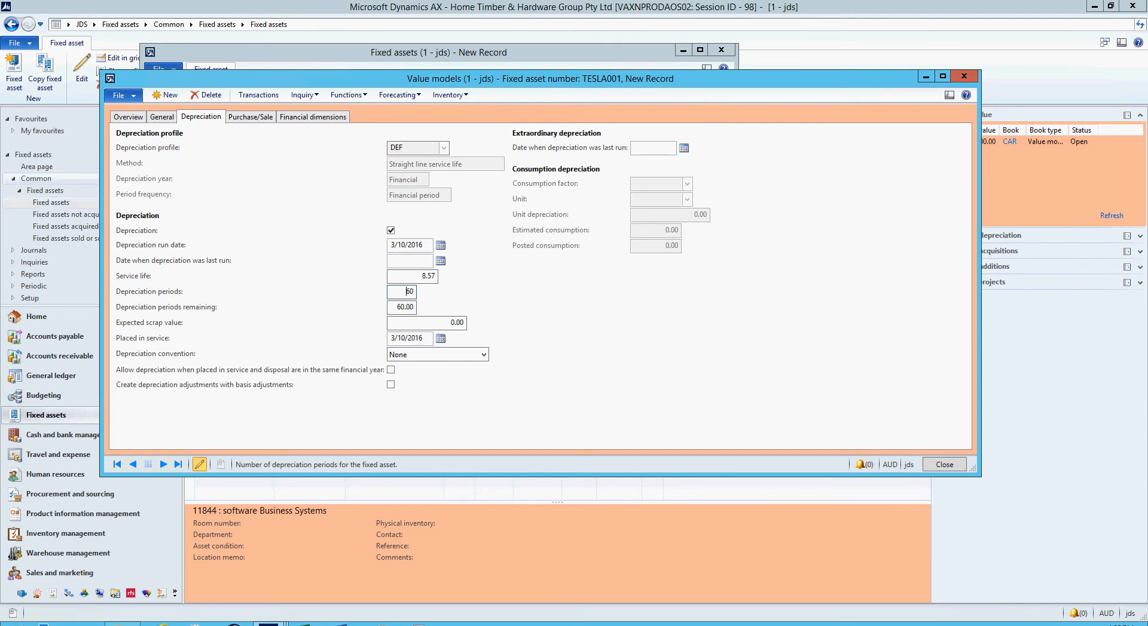
Add a second value model to the asset, choosing TAX (Tax Value Model).
click(129, 117)
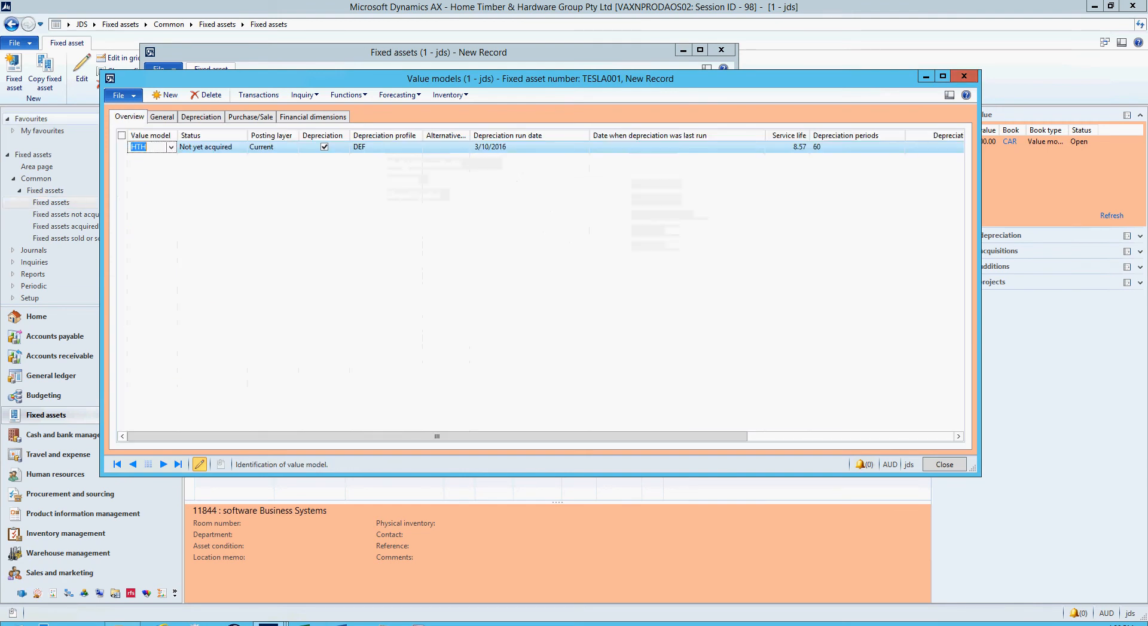
click(165, 94)
click(171, 147)
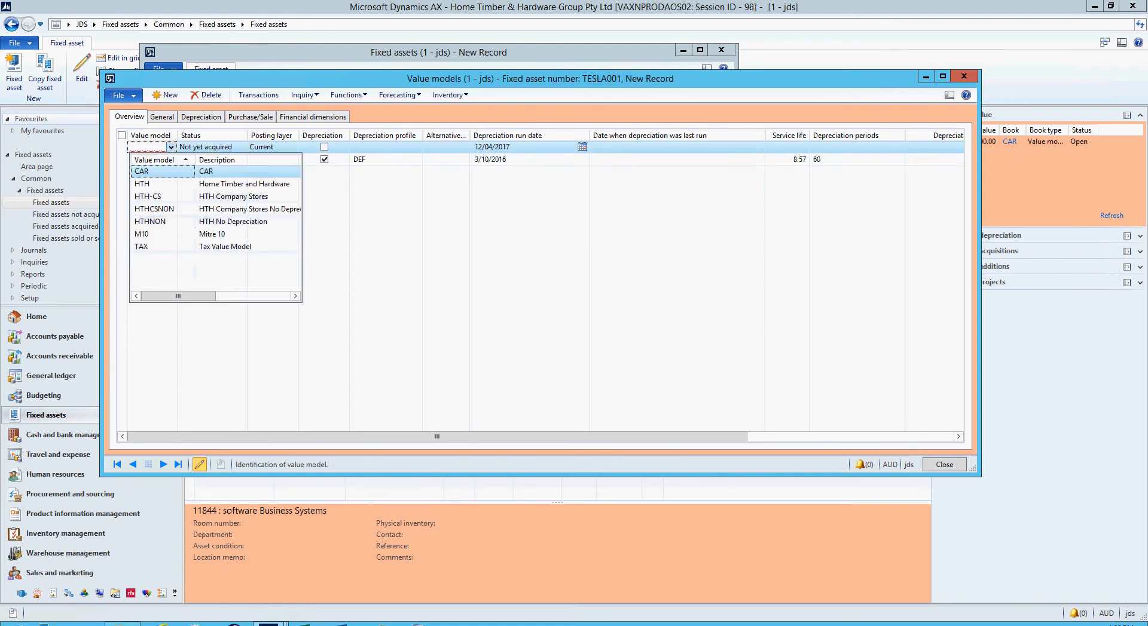
click(142, 247)
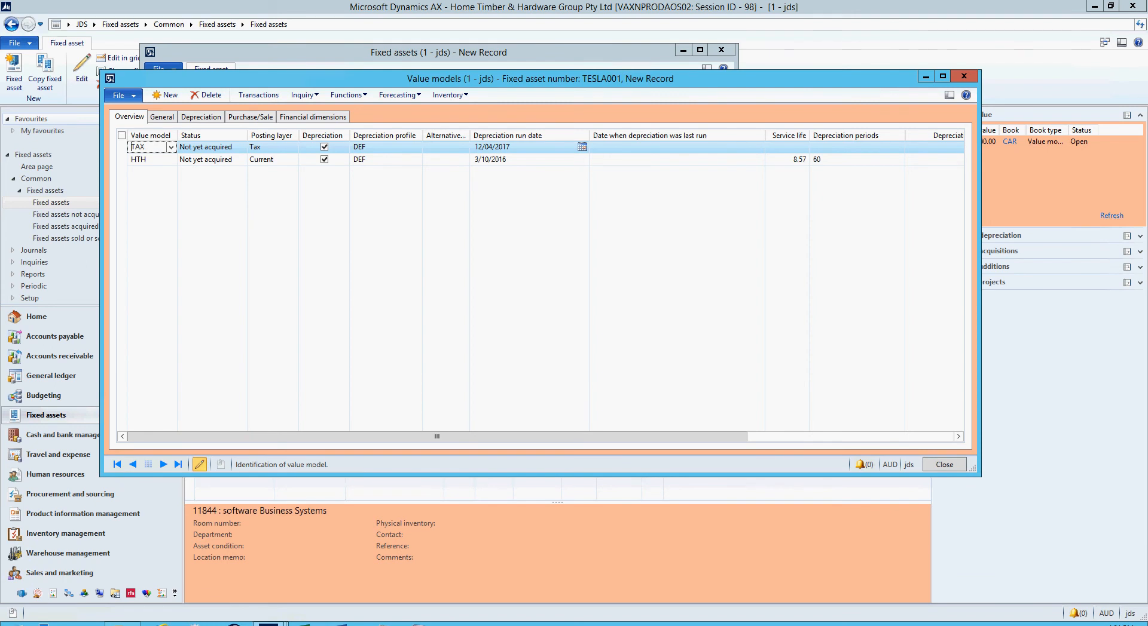
Set the depreciation run date of the TAX value model to 3/10/2016.
click(582, 147)
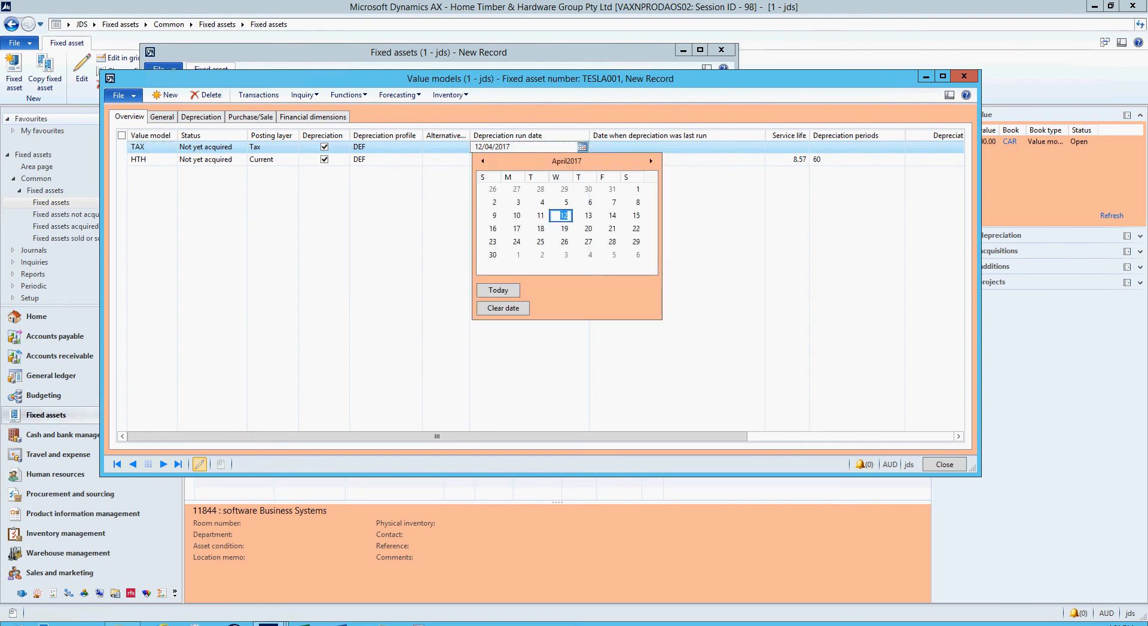
click(483, 161)
click(482, 161)
click(482, 161)
click(483, 161)
click(483, 161)
click(482, 161)
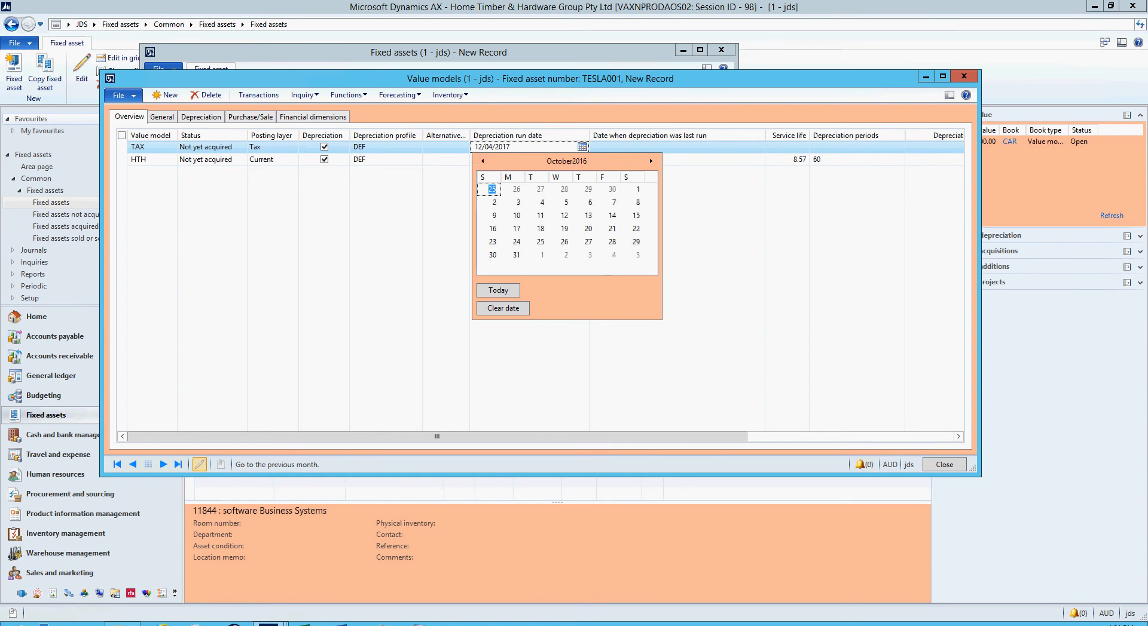
click(518, 202)
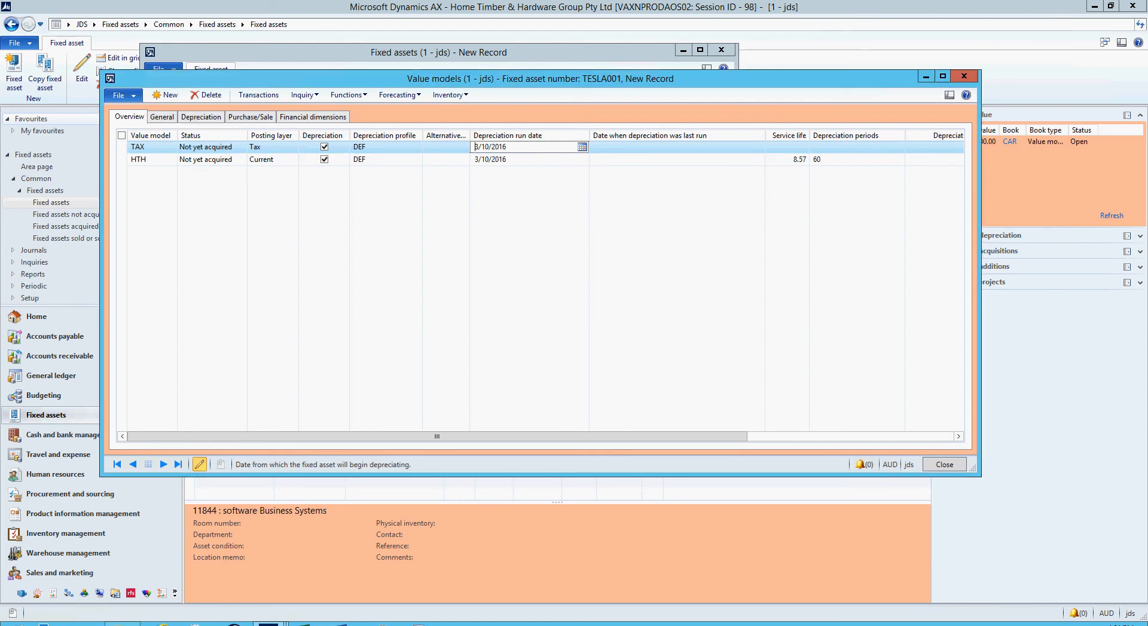
Set the acquisition date of the TAX value model to 3/10/2016.
click(162, 117)
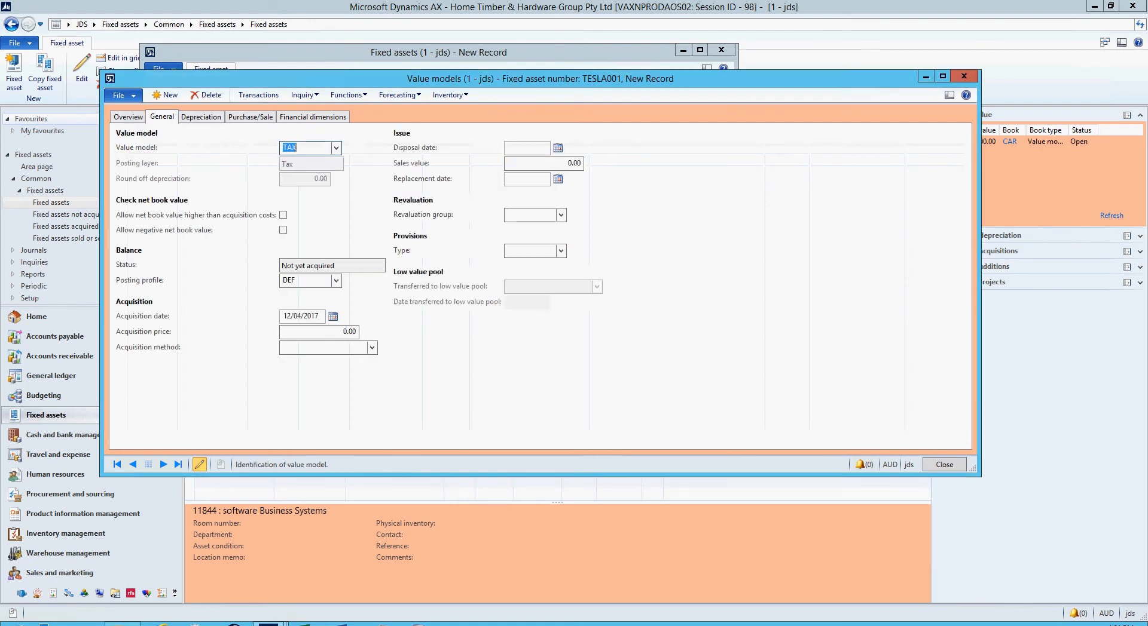
click(332, 316)
click(291, 333)
click(292, 334)
click(292, 333)
click(292, 333)
click(292, 333)
click(292, 333)
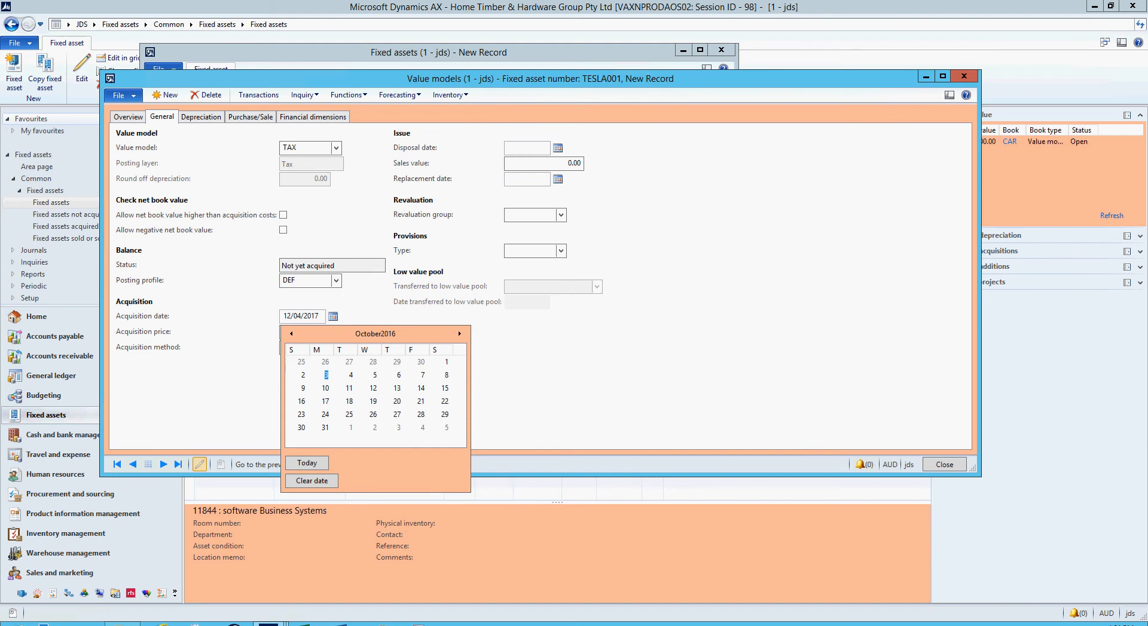
click(327, 375)
Set the acquisition price of the TAX value model to 80,000.
click(344, 331)
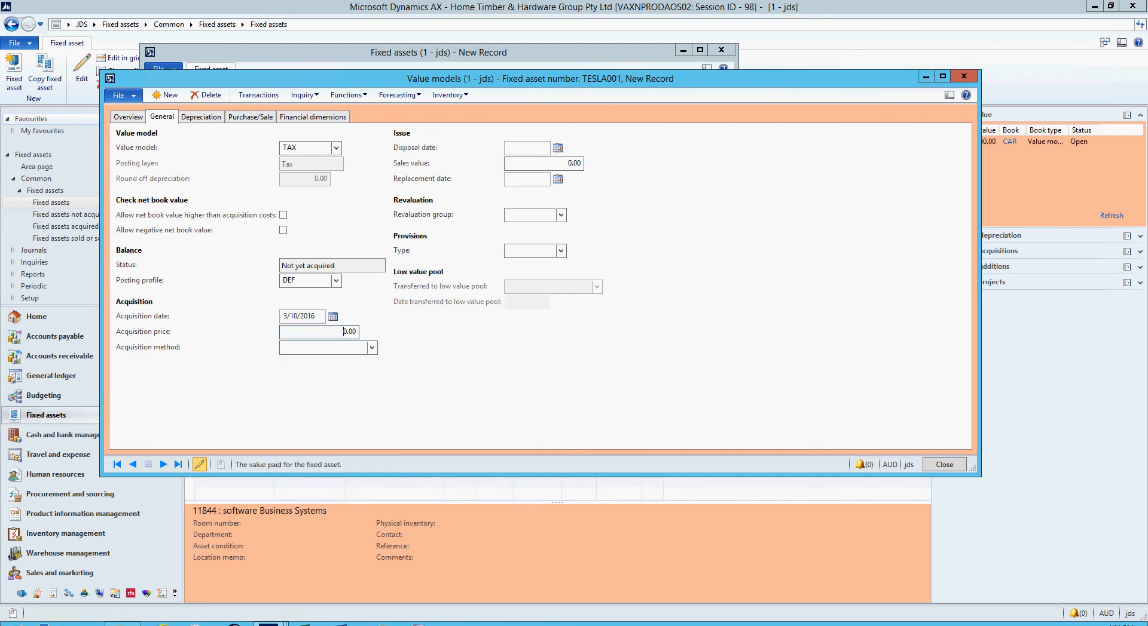
text(800,00)
key(Tab)
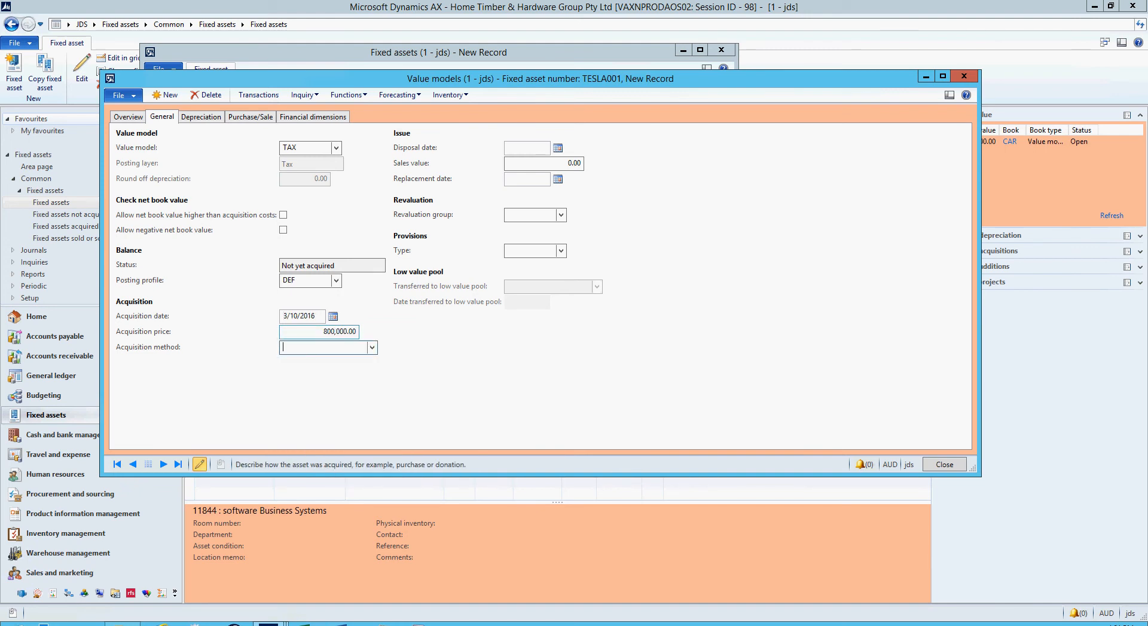
click(333, 332)
key(BackSpace)
key(Tab)
key(Tab)
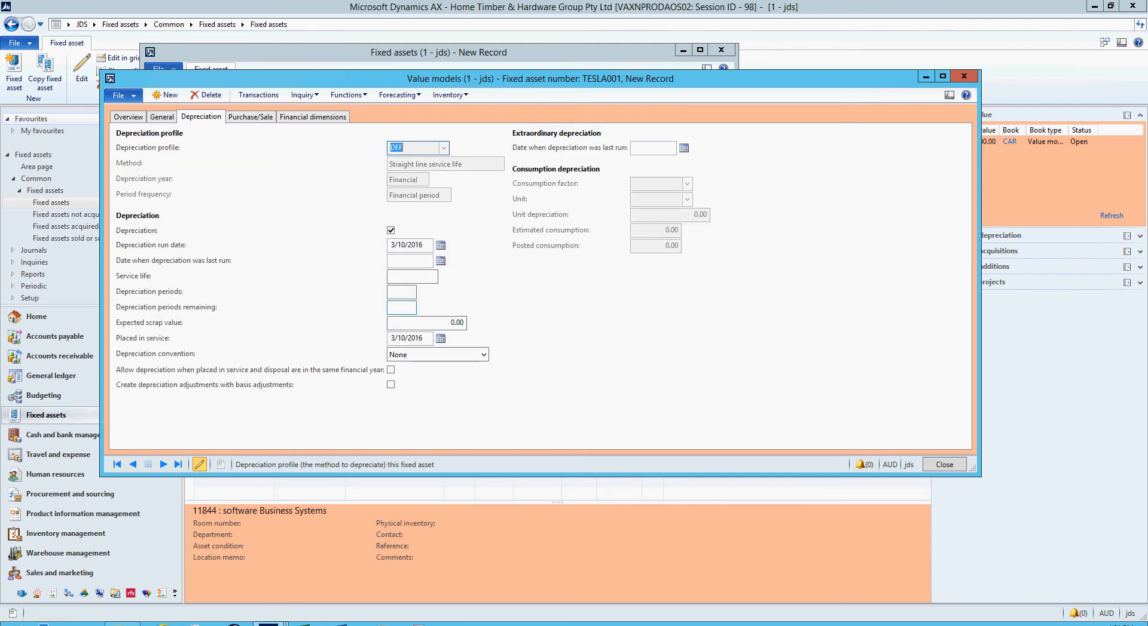
Set the TAX value model's depreciation periods to 72 and close the value models and the asset record.
click(402, 293)
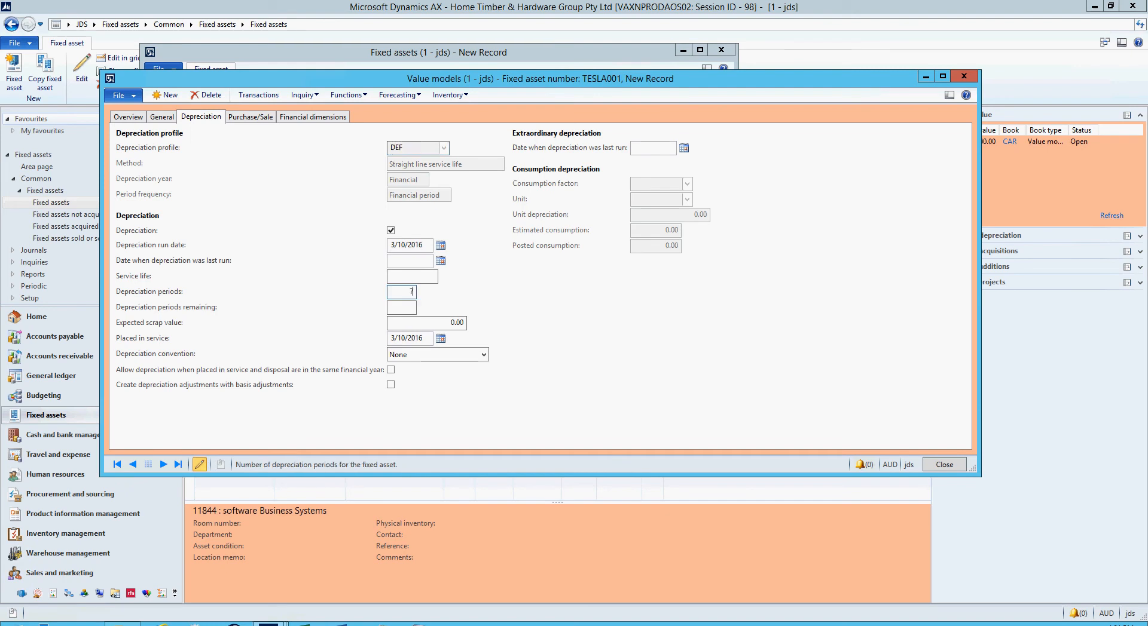
text(72)
key(Tab)
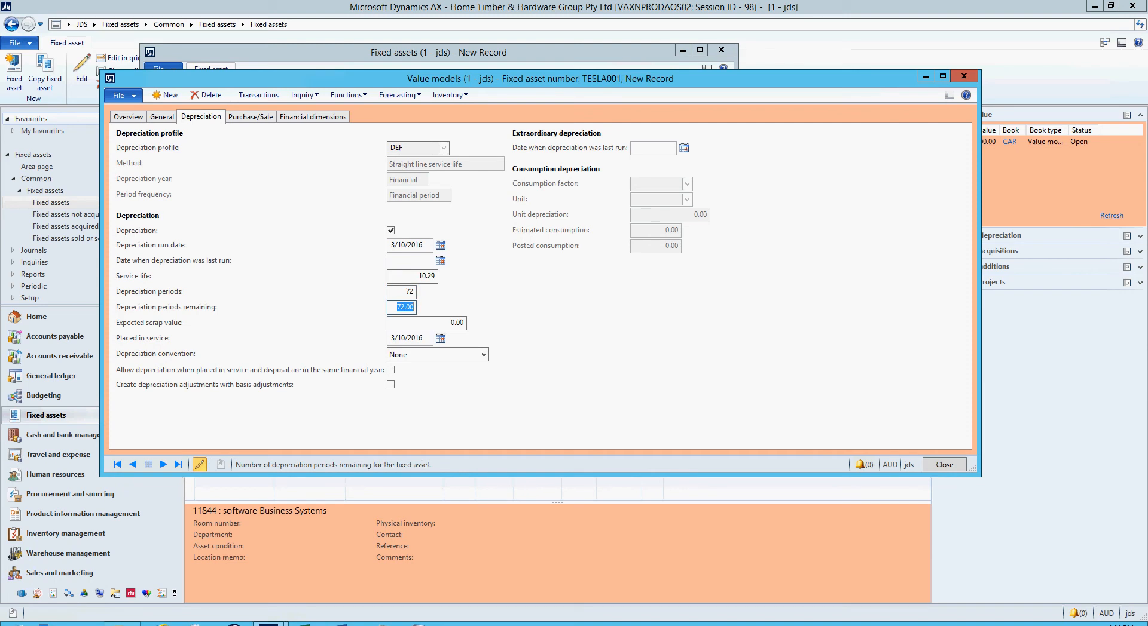
click(127, 118)
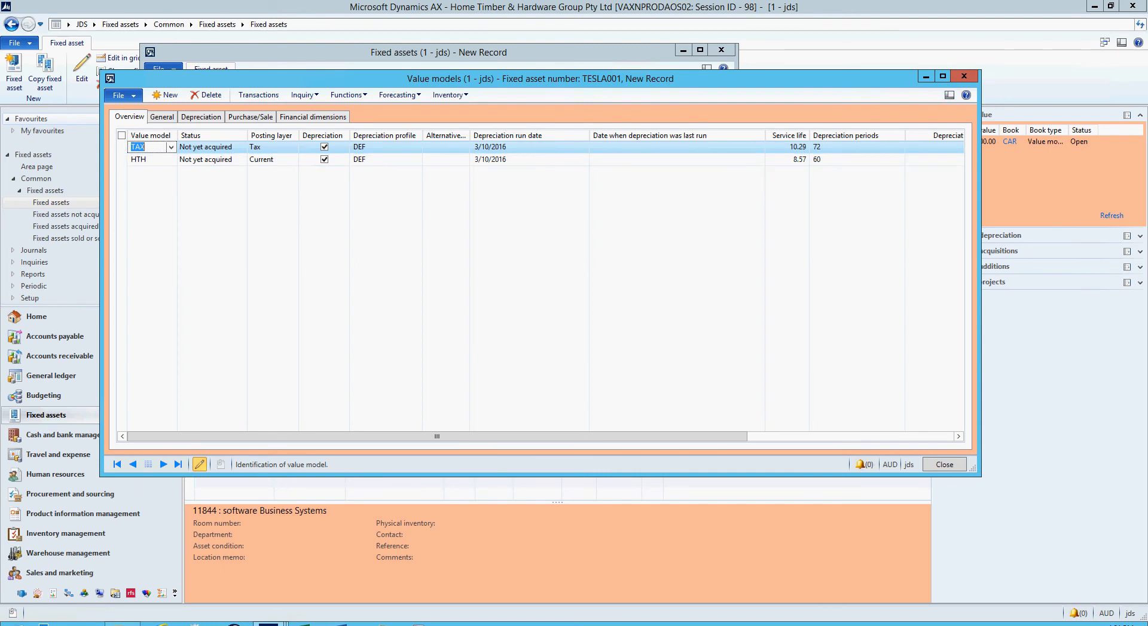
click(964, 76)
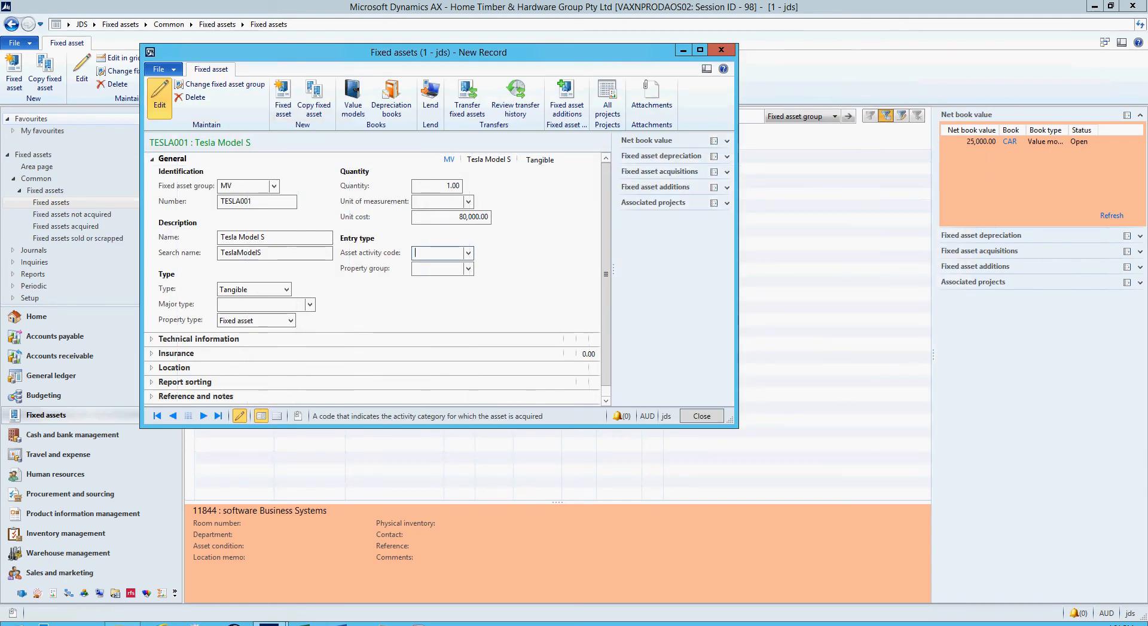
click(722, 50)
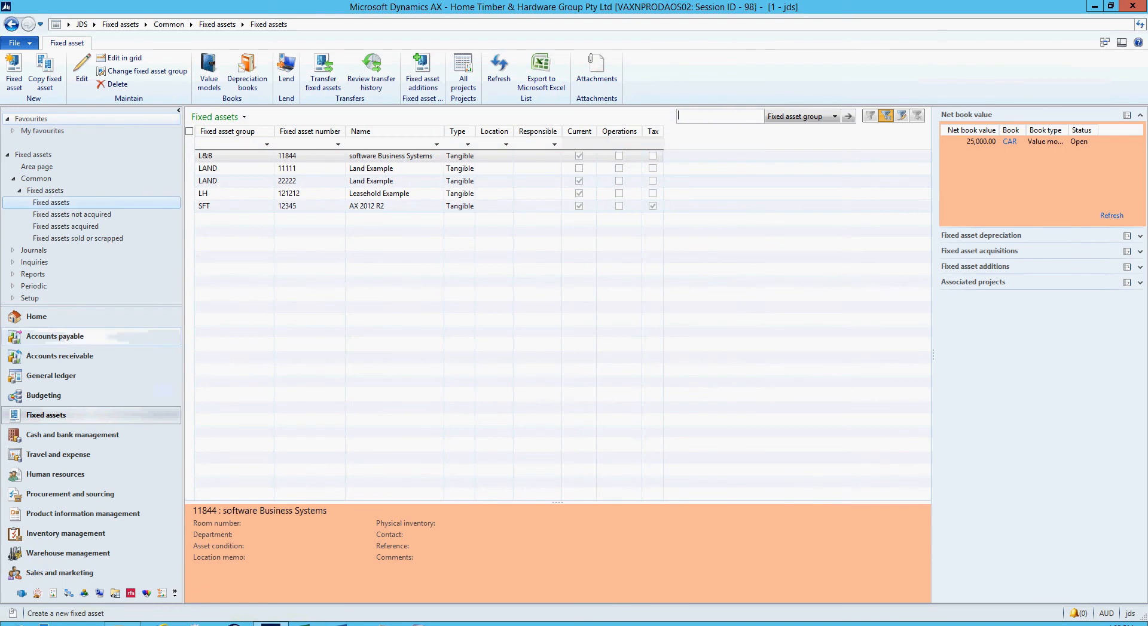
Open the fixed assets journals from the area page and delete the existing open FAA acquisition journal.
click(37, 167)
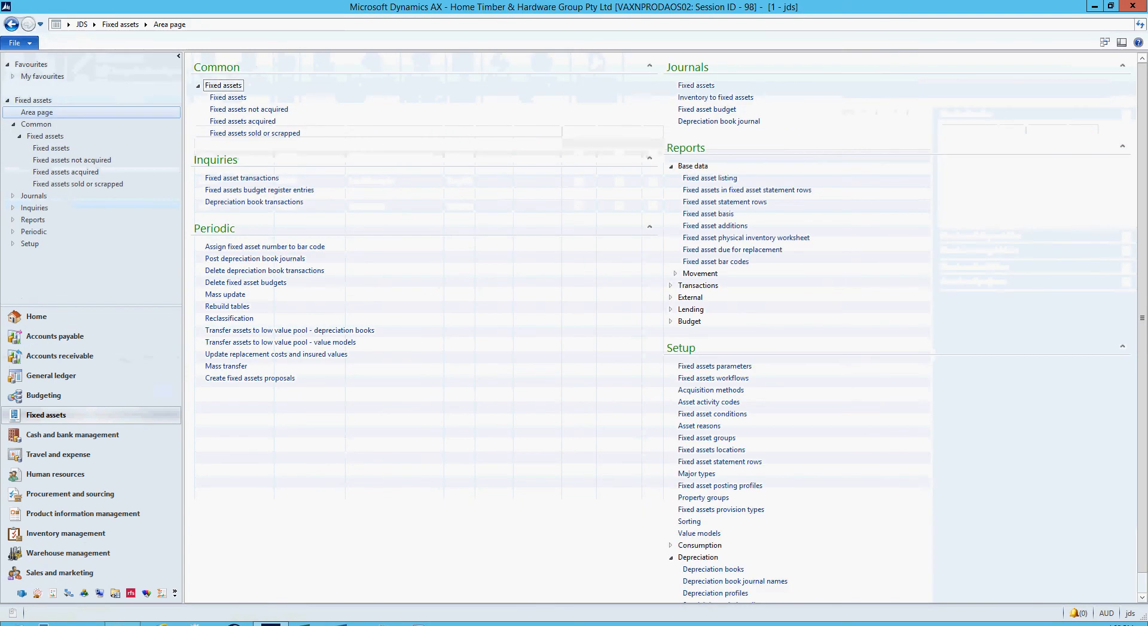
click(708, 86)
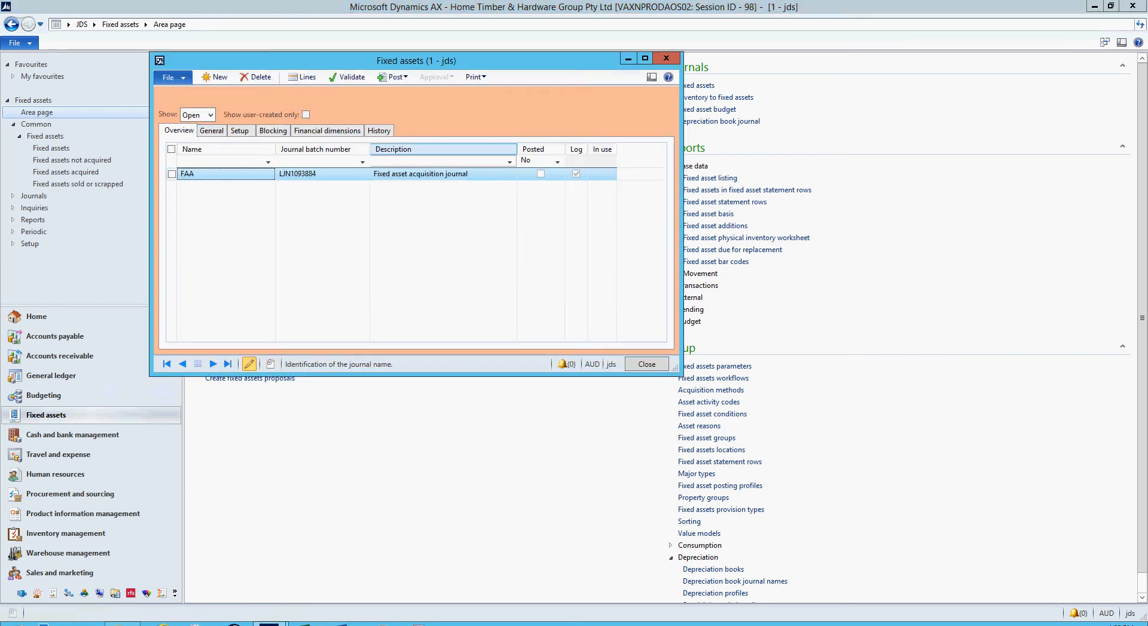
click(255, 77)
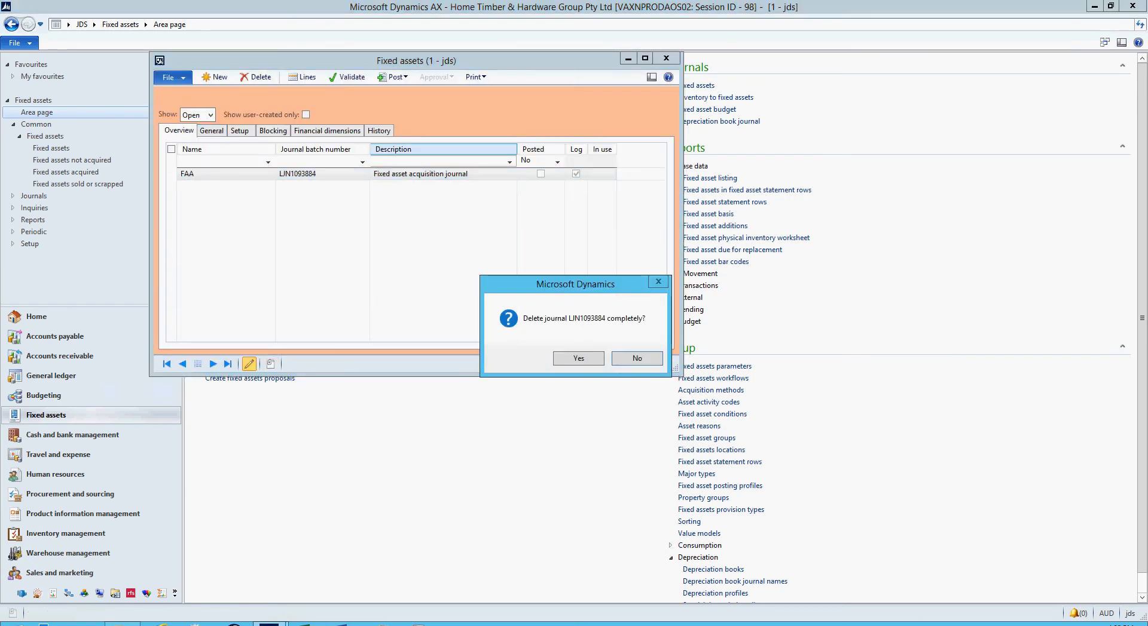
click(578, 359)
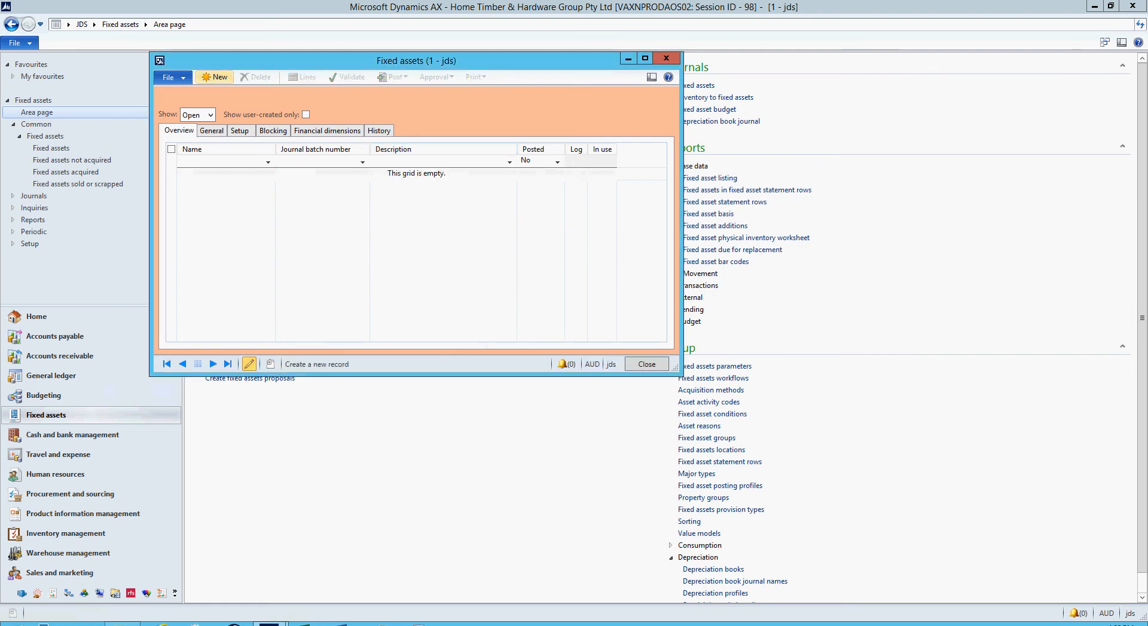
Create a new fixed asset journal named FAA (Fixed asset acquisition journal) and check its financial dimensions.
click(214, 76)
click(269, 174)
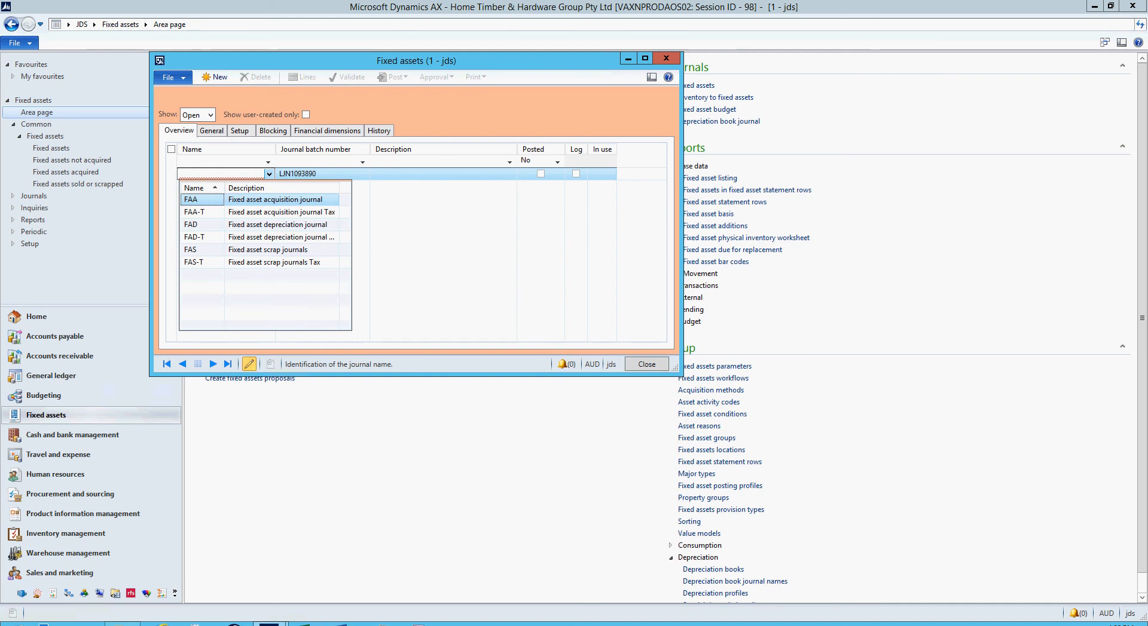
click(253, 200)
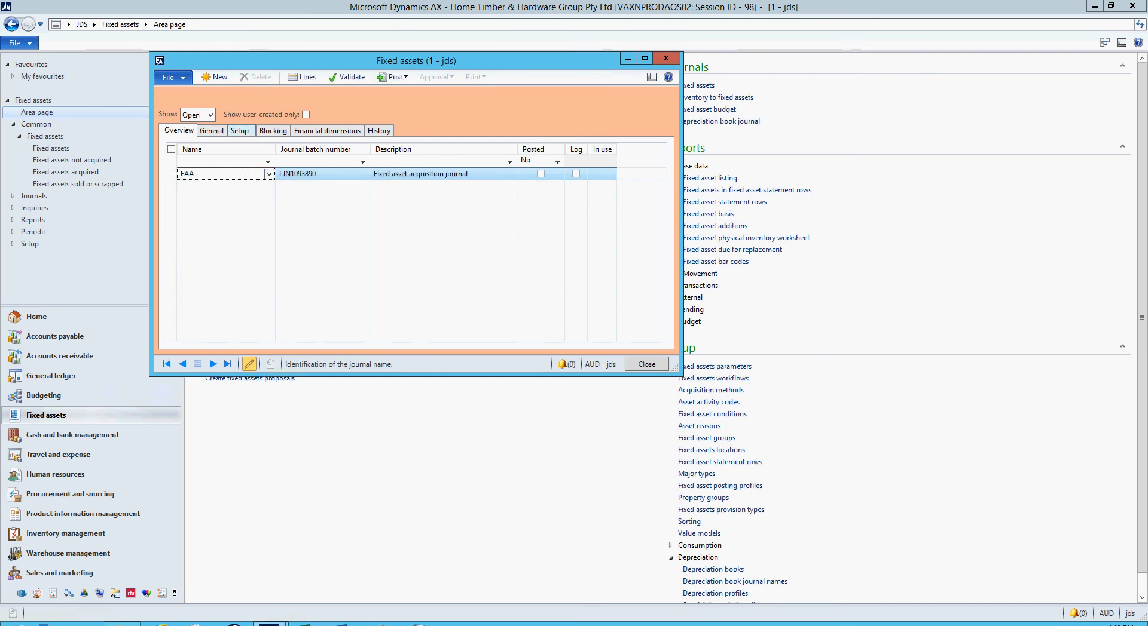
click(327, 130)
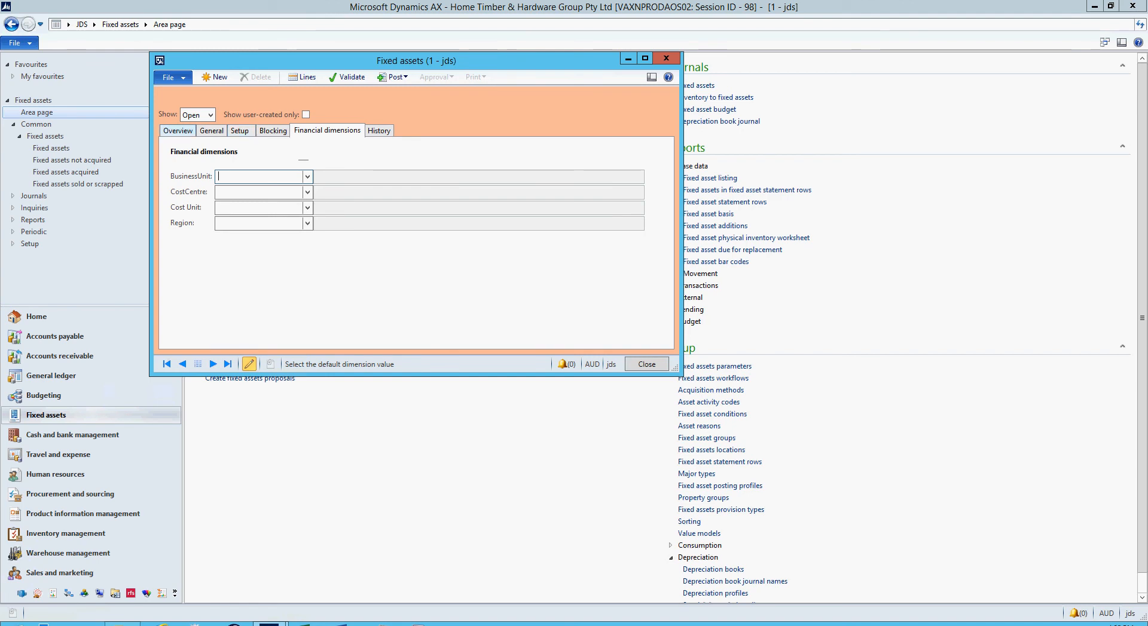
click(178, 131)
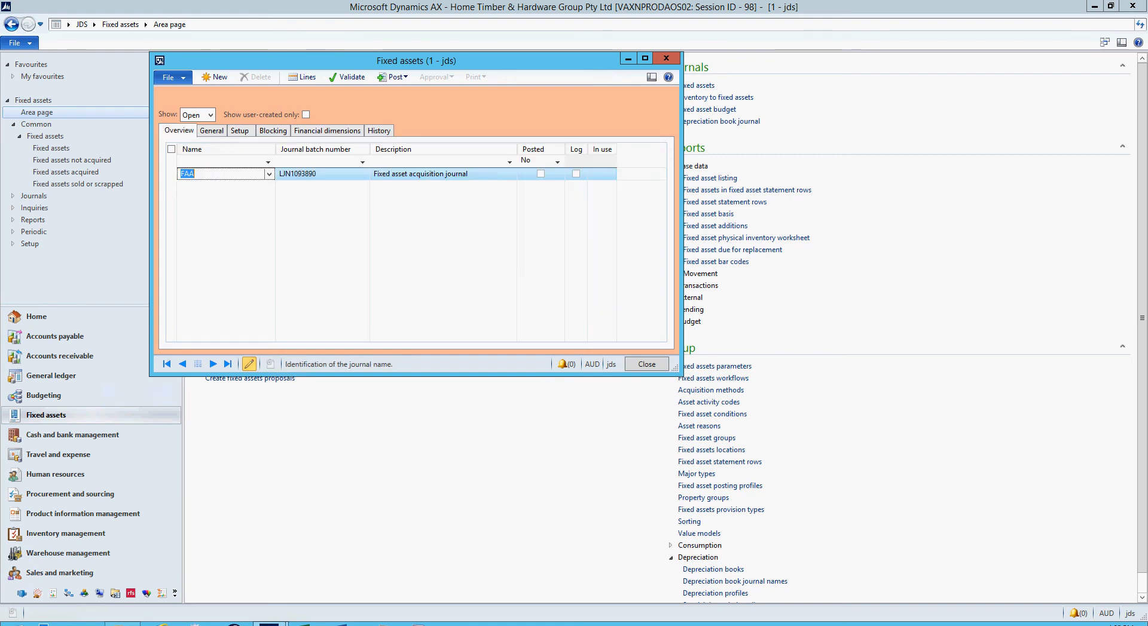
Generate the new journal's lines with the acquisition proposal for assets not yet acquired, and delete the Leasehold Example line.
click(302, 77)
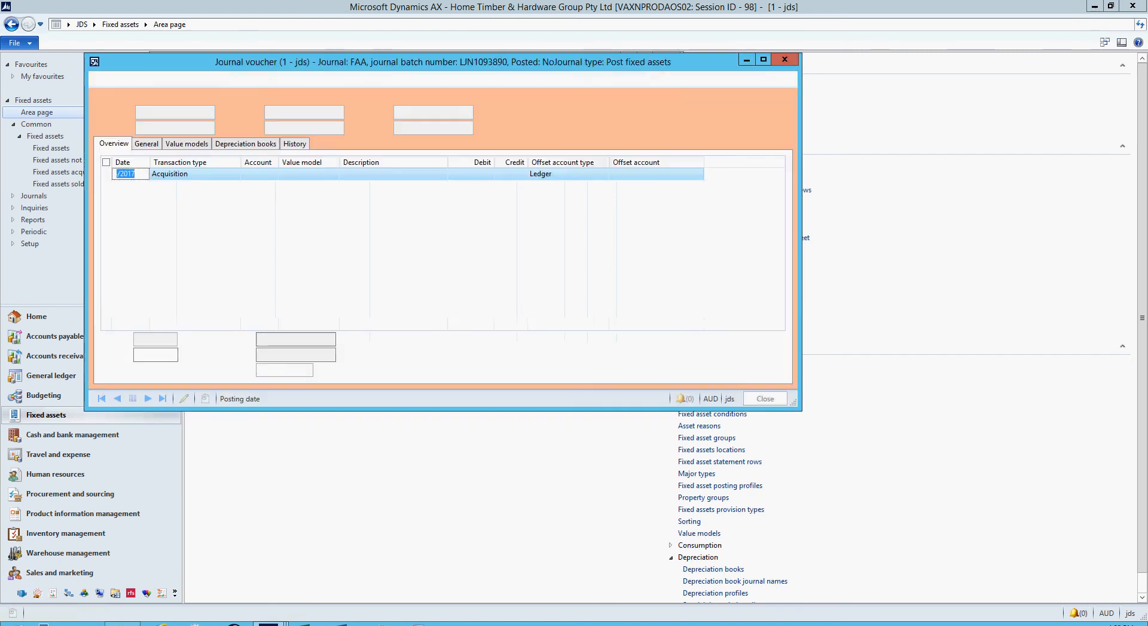
click(445, 79)
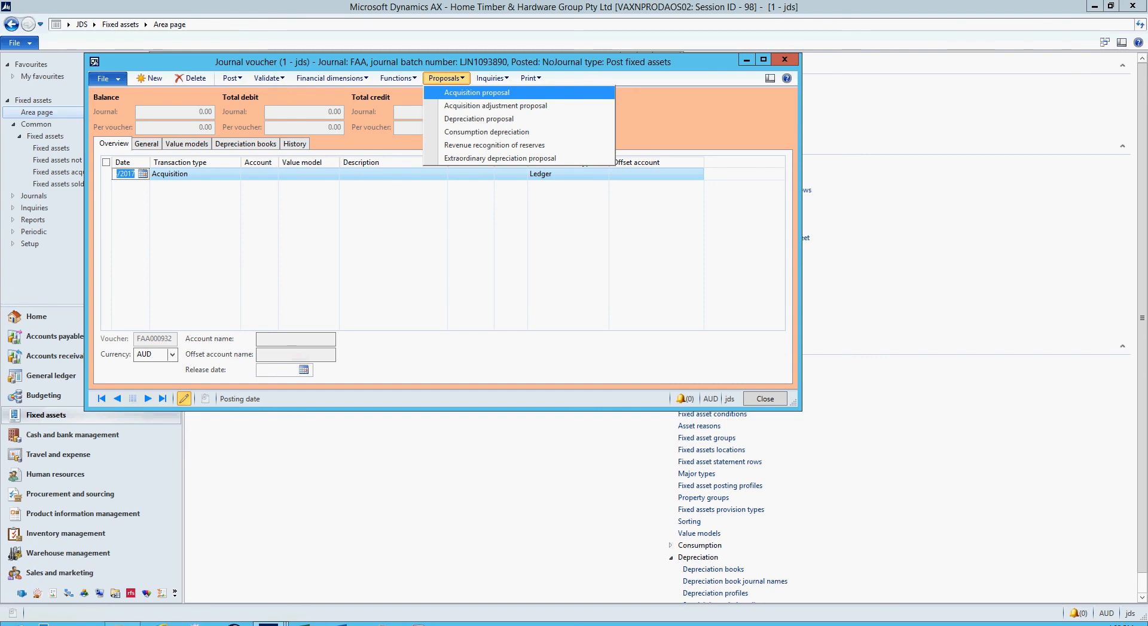
click(477, 92)
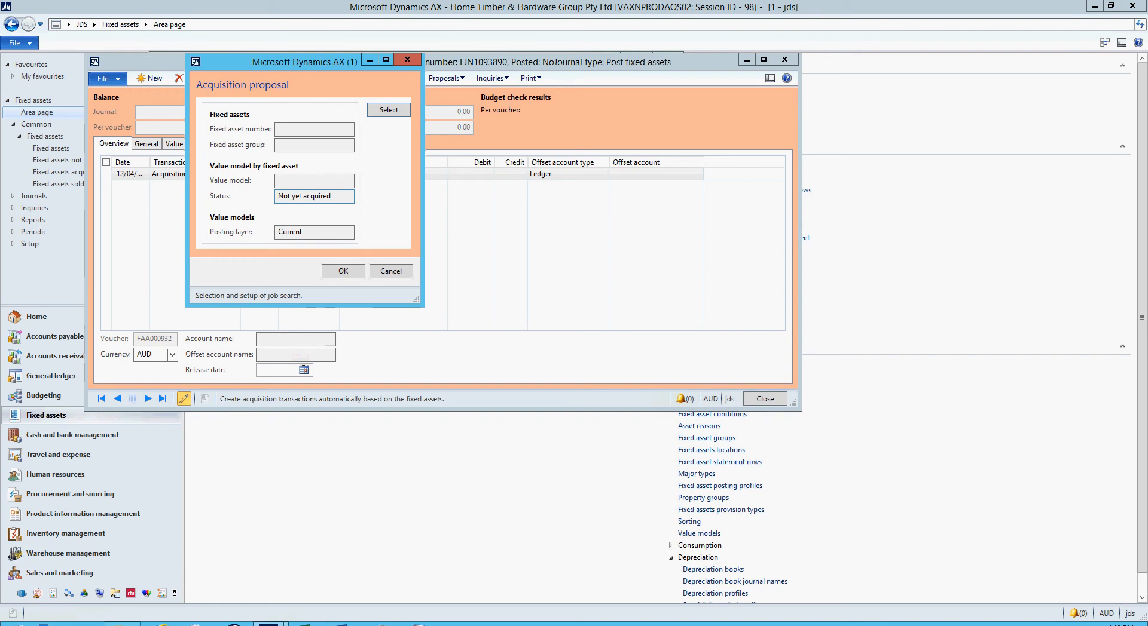
click(343, 271)
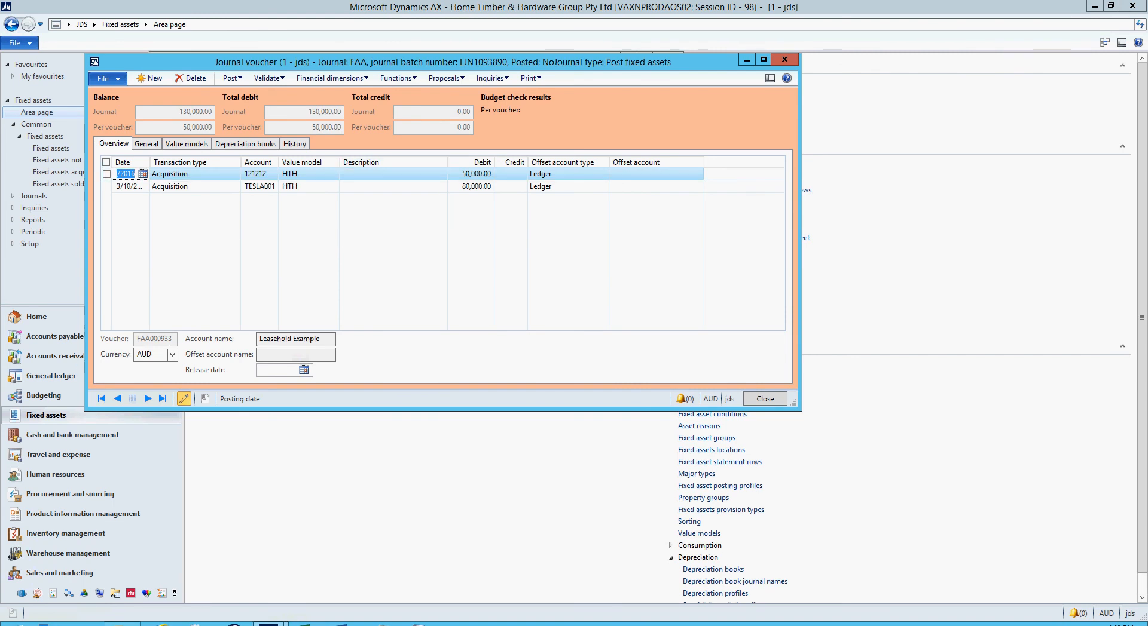
click(191, 79)
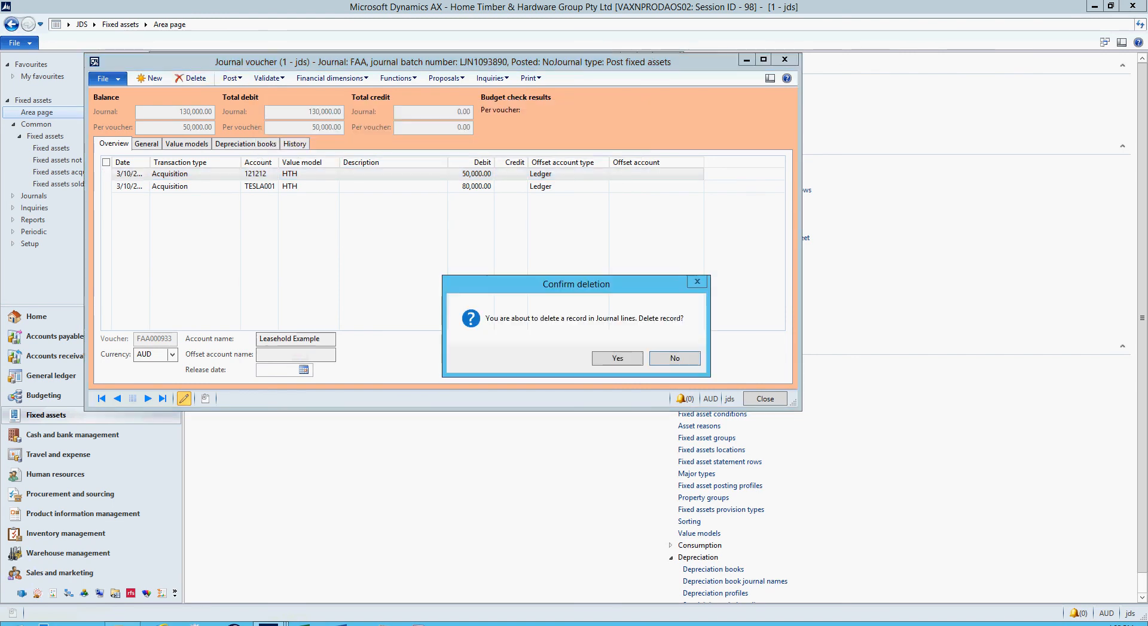
click(618, 359)
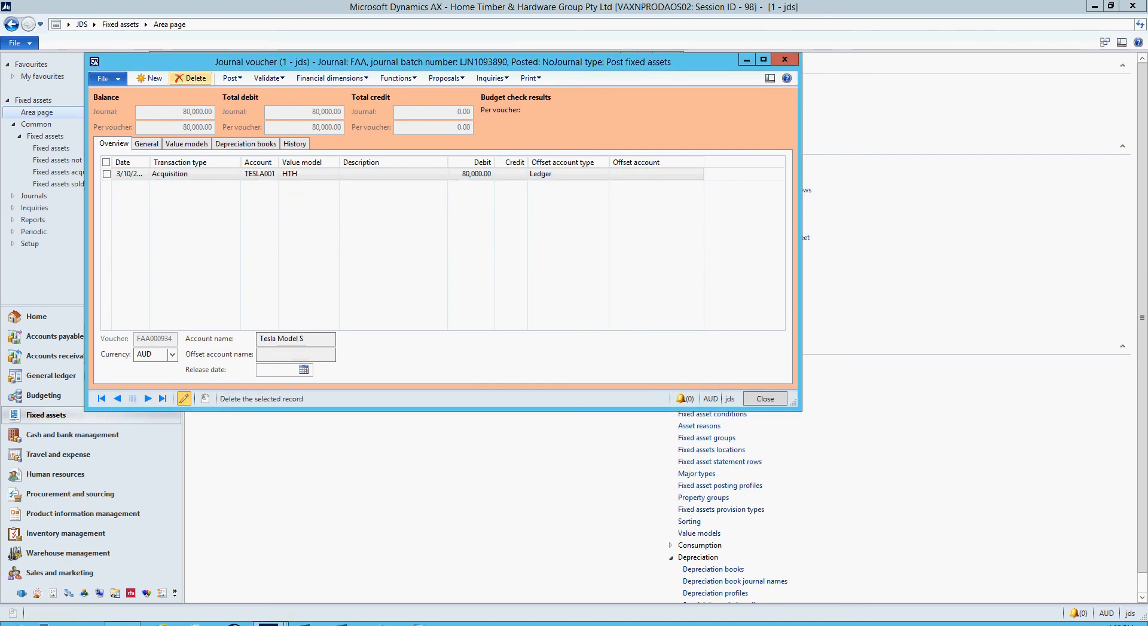
Describe the TESLA001 acquisition line as "Acquiring awesome Tesla".
click(389, 174)
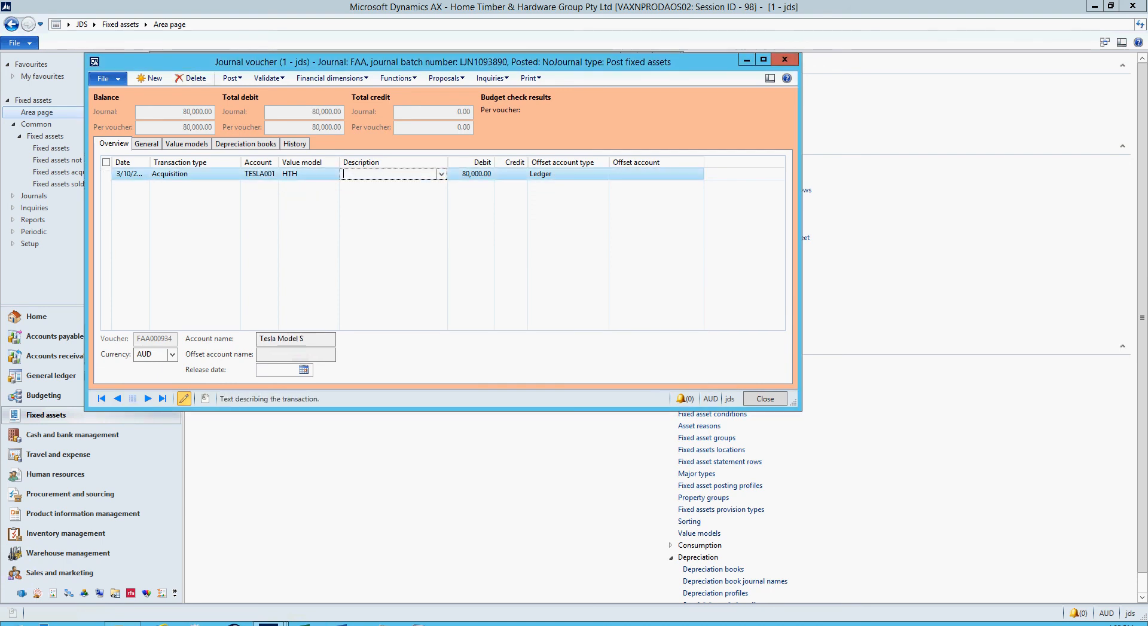
text(Acquiring awesome Tesla)
key(Tab)
key(Tab)
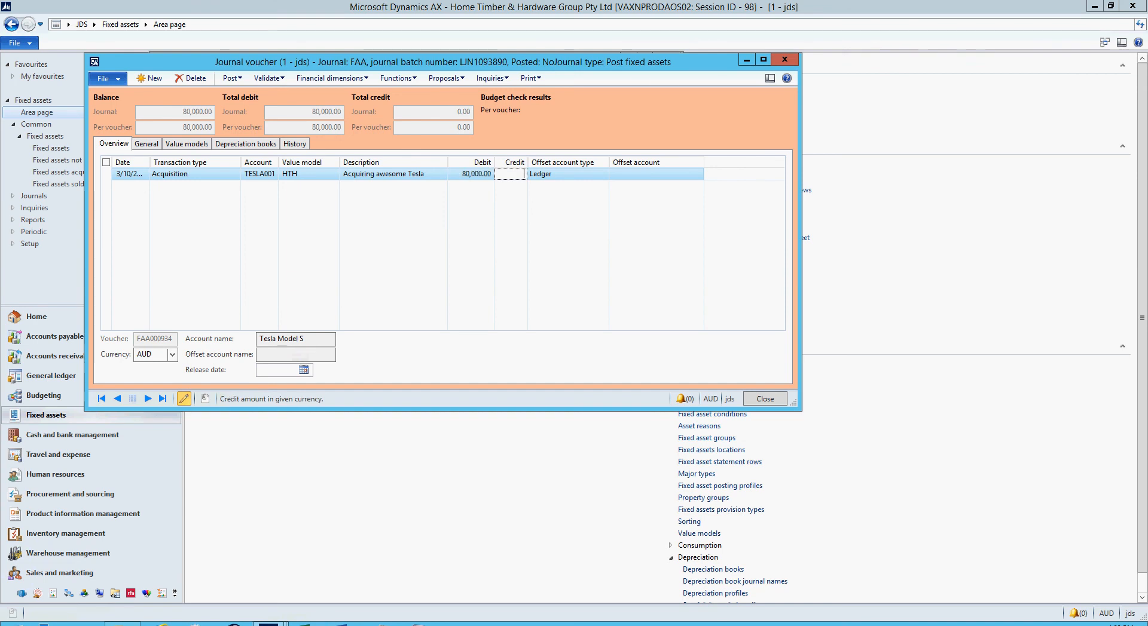
Set the line's ledger offset account to Petty Cash - Adelaide with business unit 20 and region 500.
key(Tab)
key(Tab)
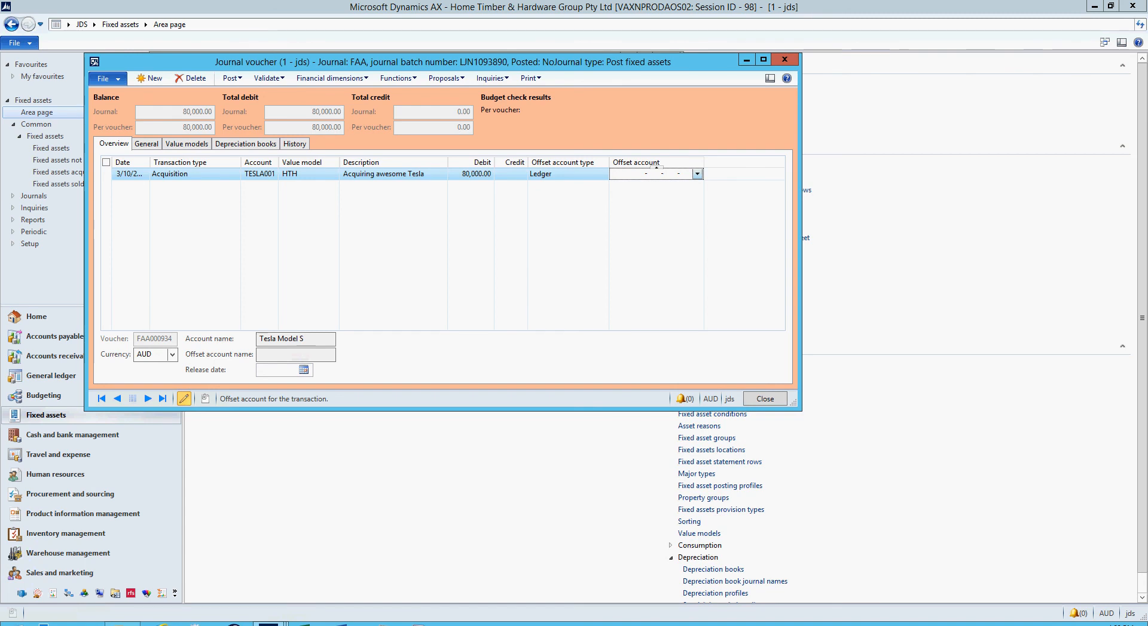
click(697, 174)
click(681, 199)
click(697, 174)
click(700, 198)
click(697, 174)
click(681, 202)
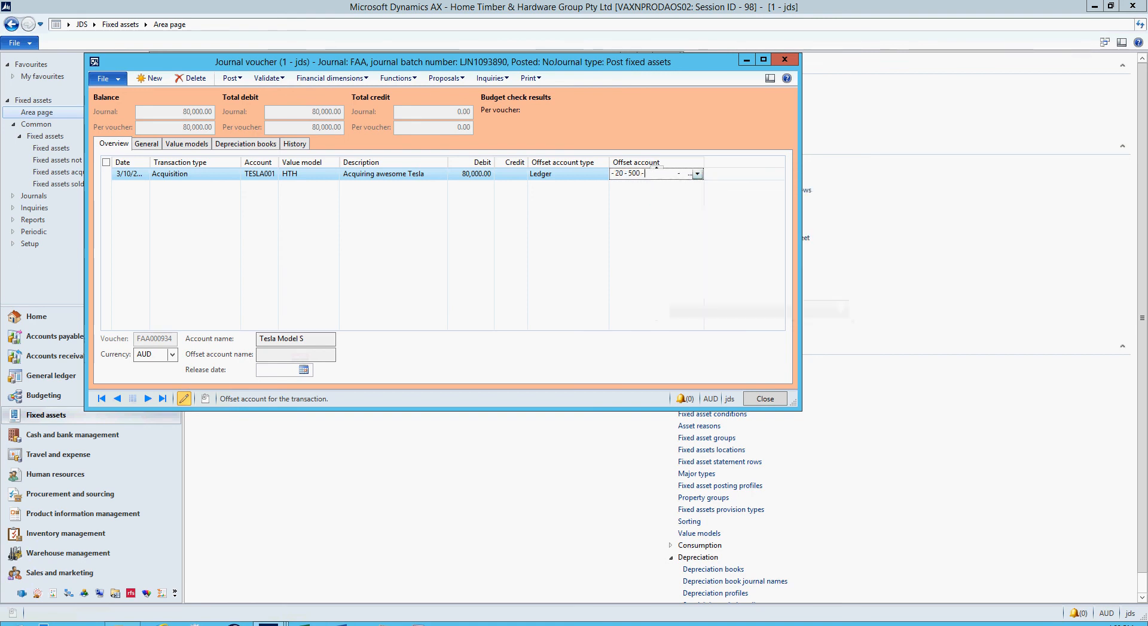
click(697, 174)
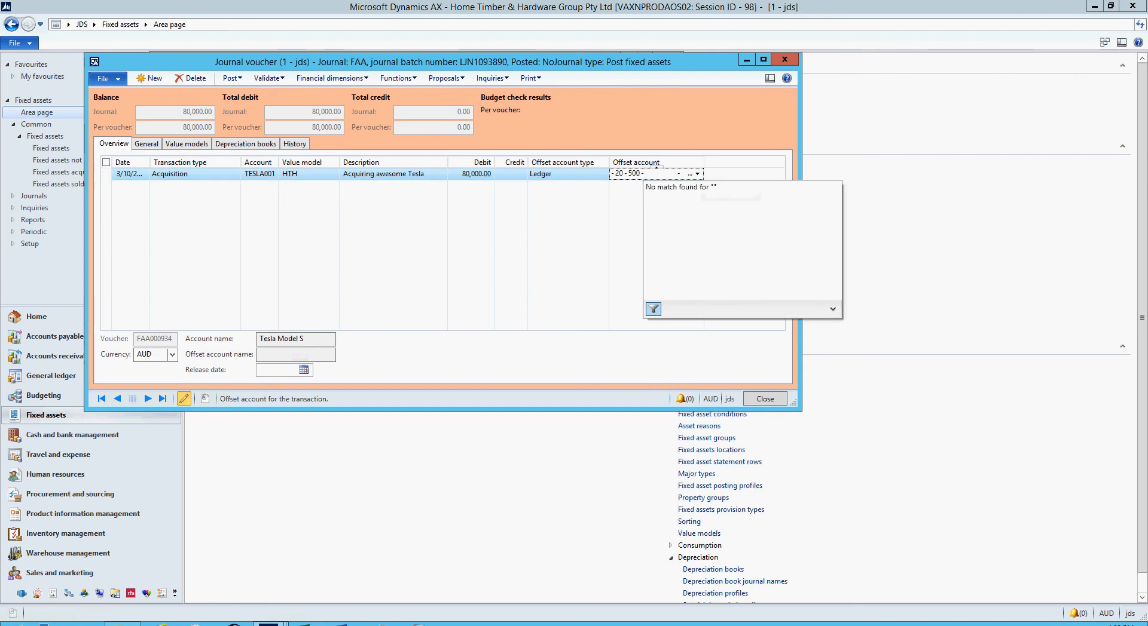
key(Tab)
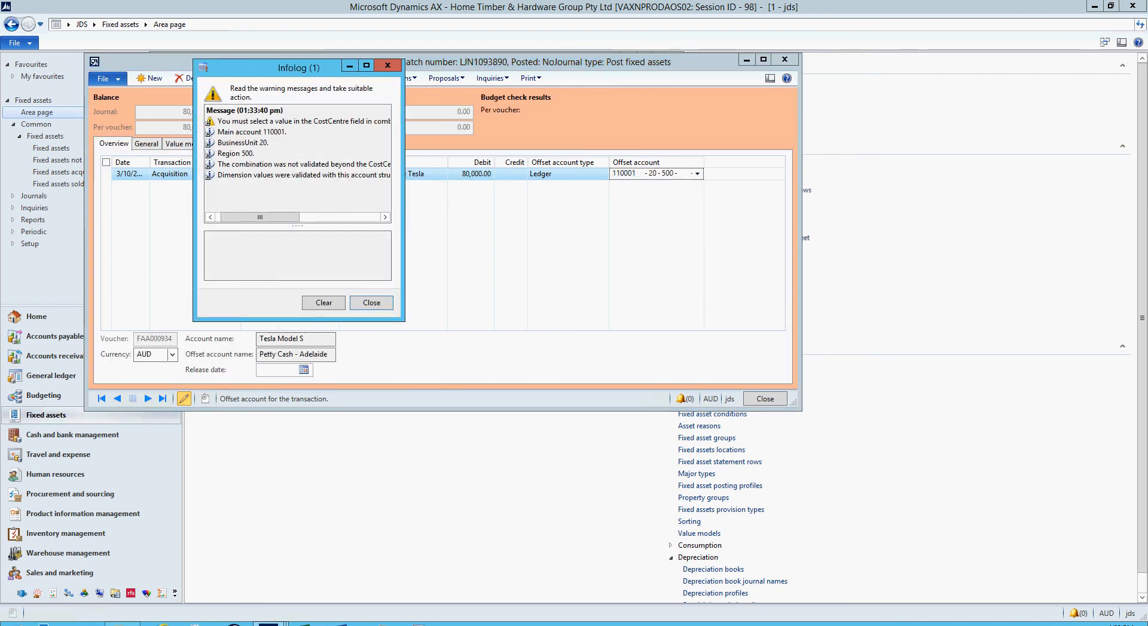
key(Escape)
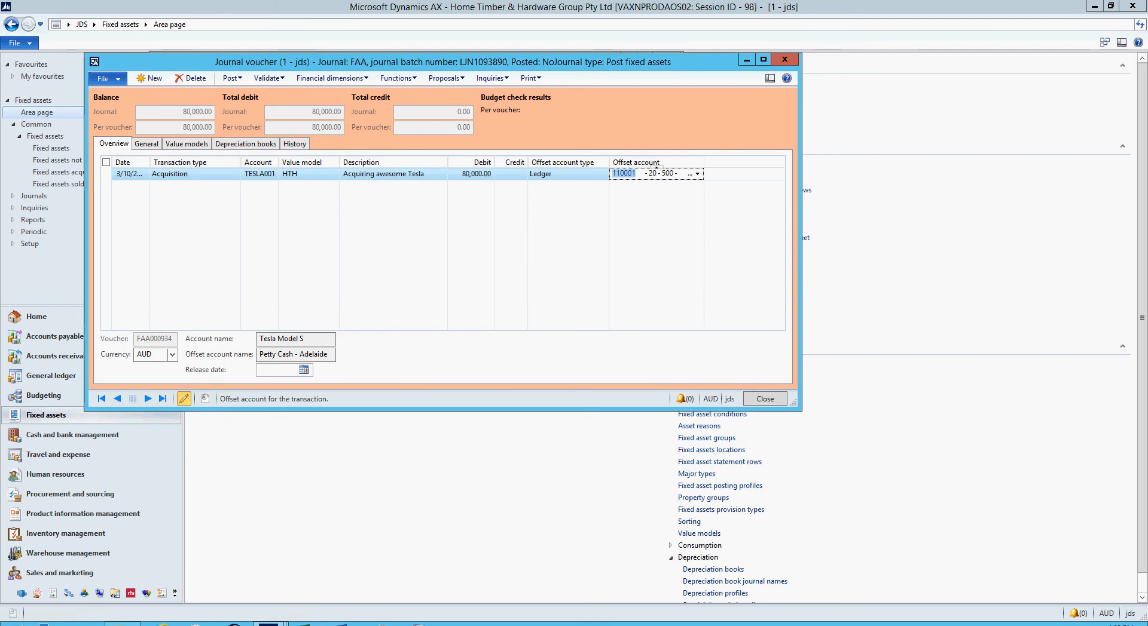
Change the offset account's region to 999 and try 999 as its cost centre.
click(656, 169)
key(BackSpace)
key(BackSpace)
key(BackSpace)
text(99)
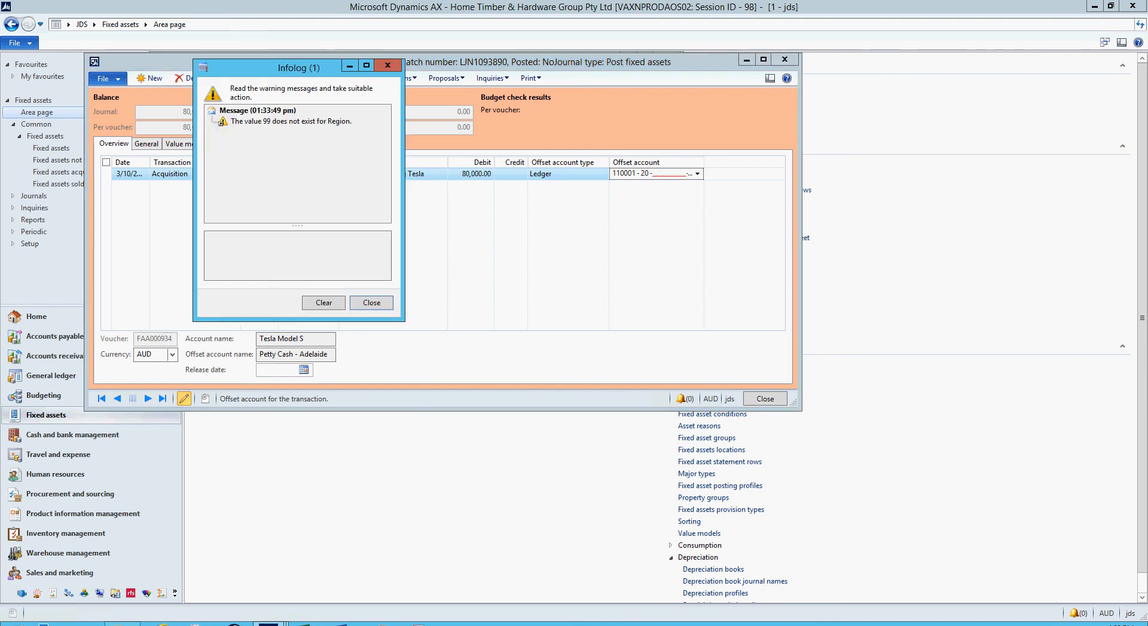
key(Return)
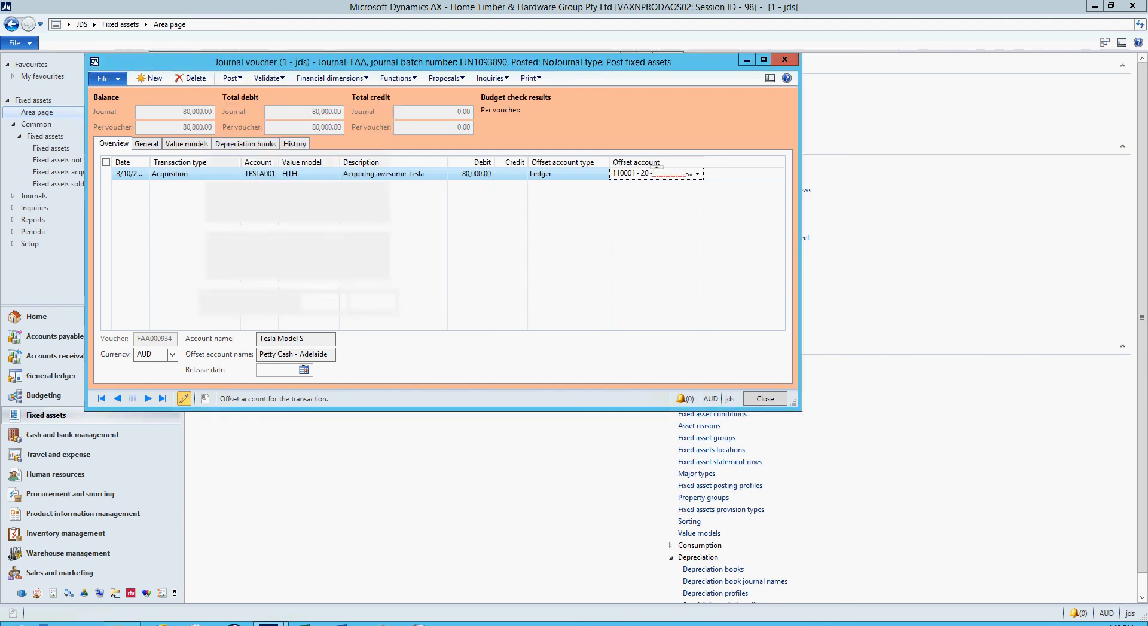
text(999-999-)
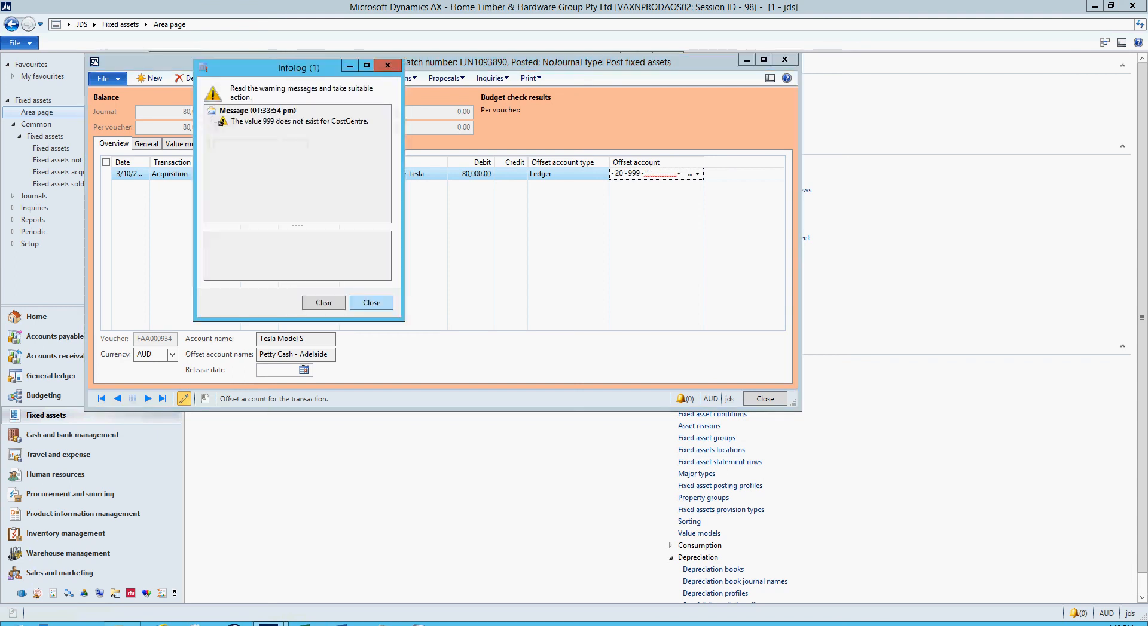
click(371, 303)
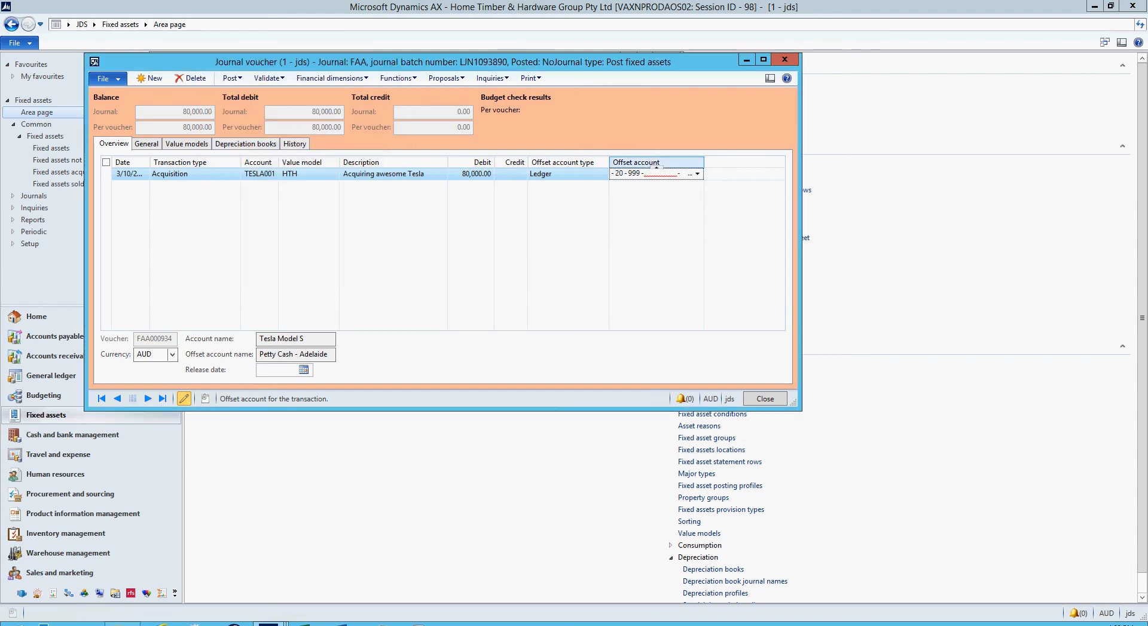
Clear the business unit and region from the TESLA001 line's offset account, leaving only its main account.
click(697, 174)
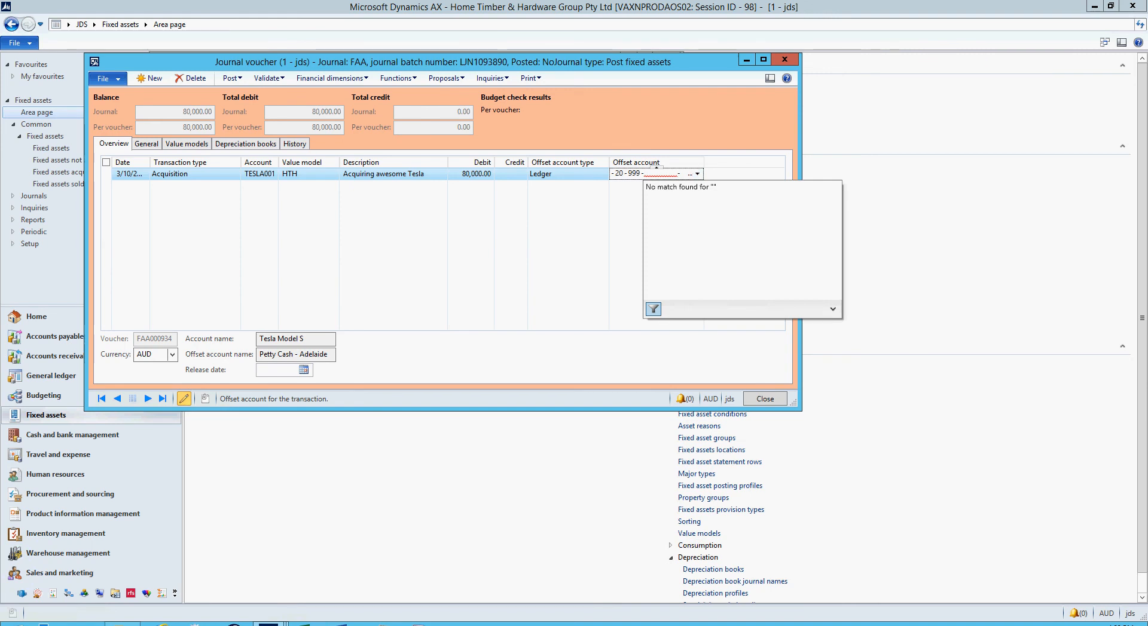
click(618, 174)
key(BackSpace)
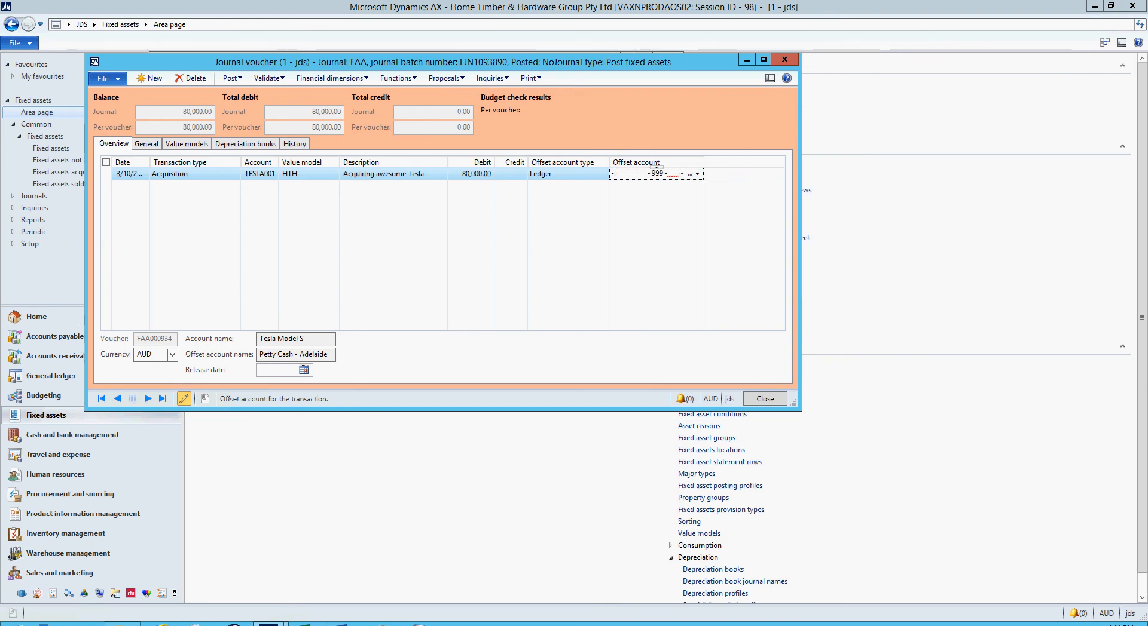
click(658, 174)
key(BackSpace)
key(BackSpace)
key(BackSpace)
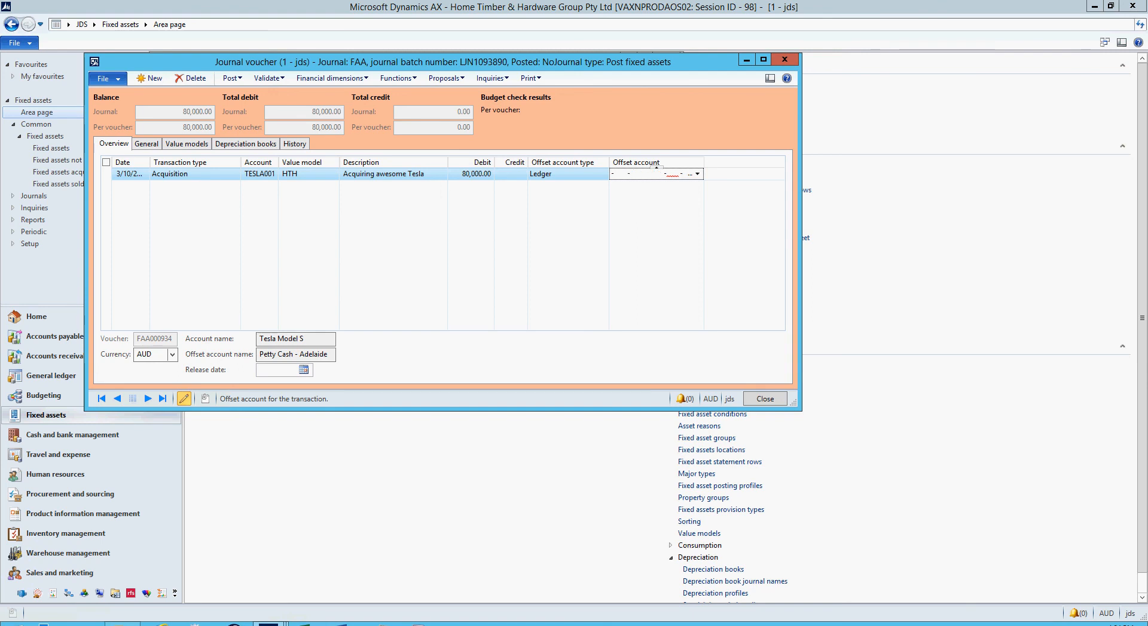
key(Tab)
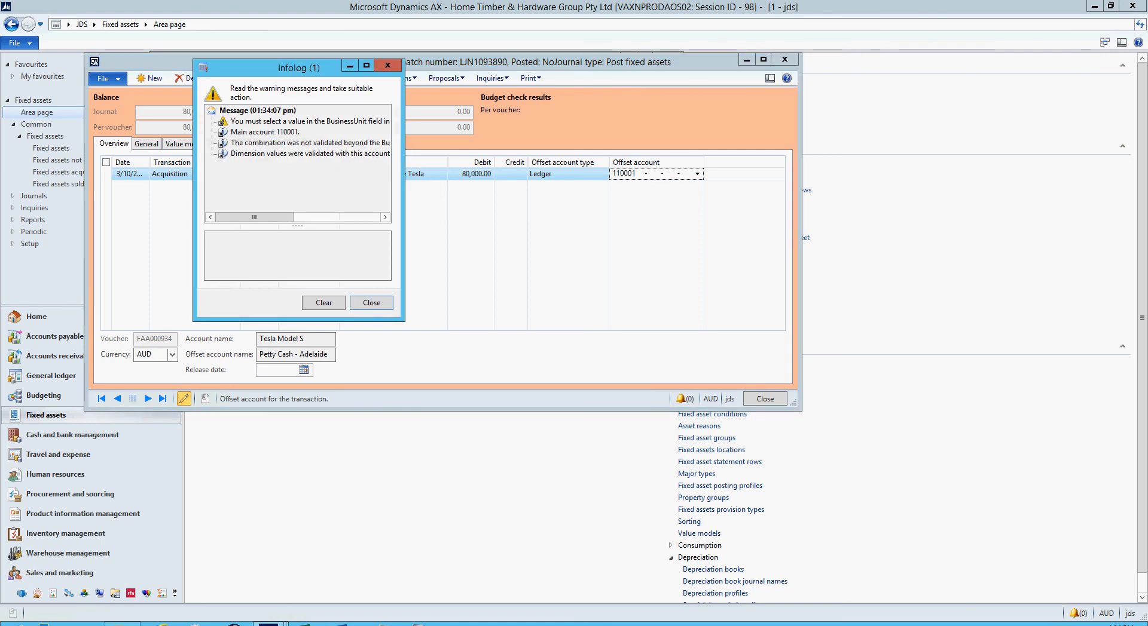
key(Return)
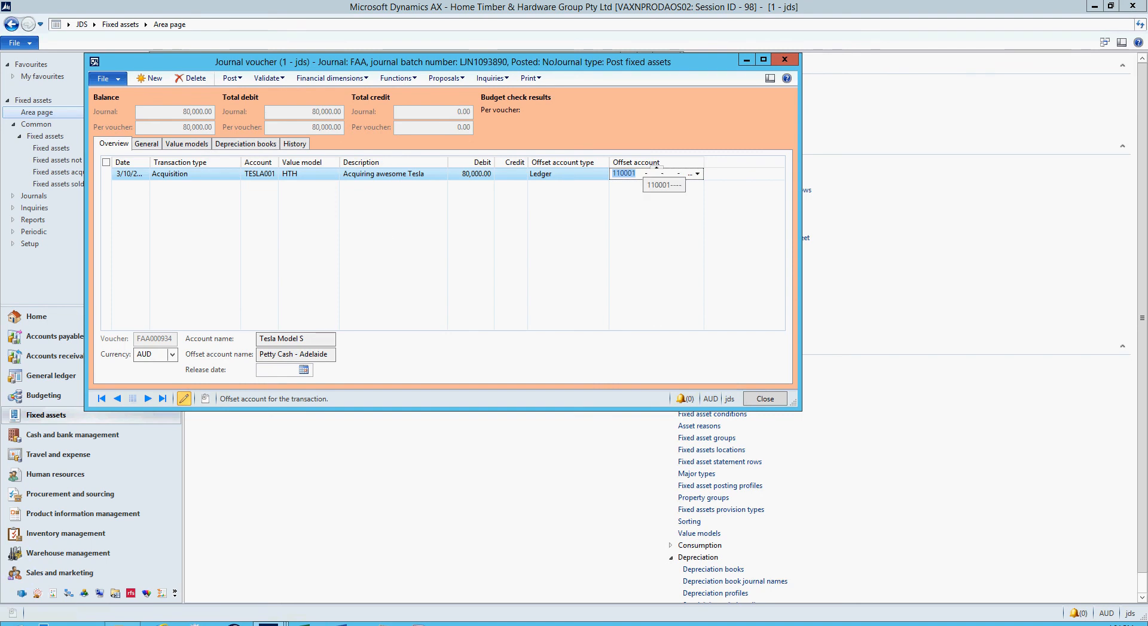
Set the offset account's dimensions to business unit 25, region 999, cost centre 7499 and cost unit 300 (Employee + Asset).
click(697, 174)
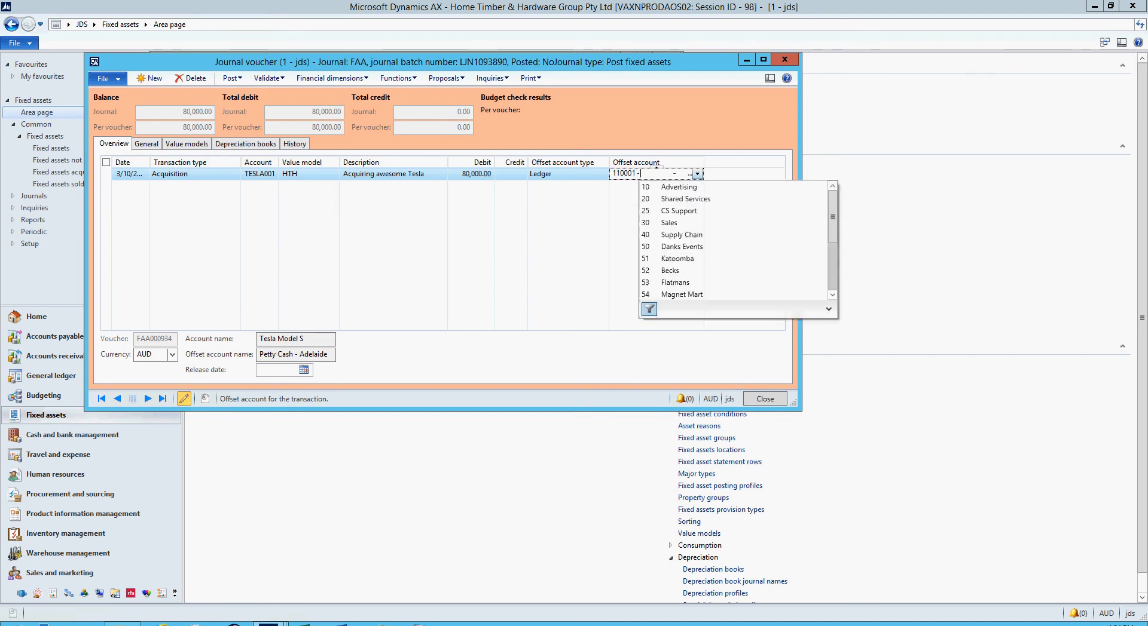
text(25)
key(Tab)
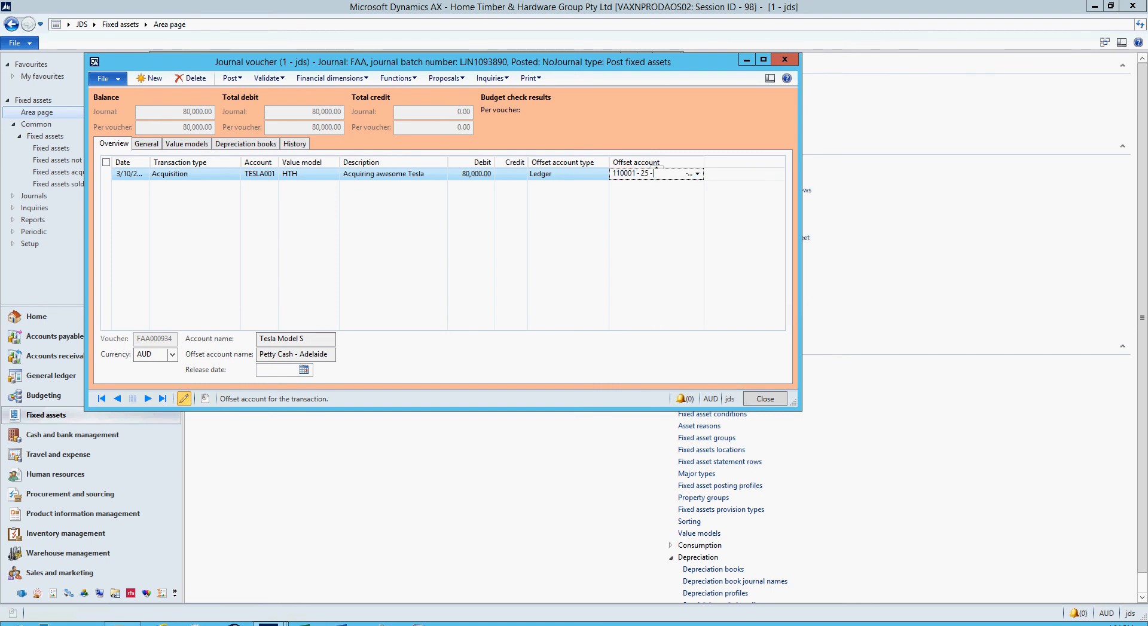
click(697, 174)
text(999)
key(Tab)
click(697, 174)
click(687, 187)
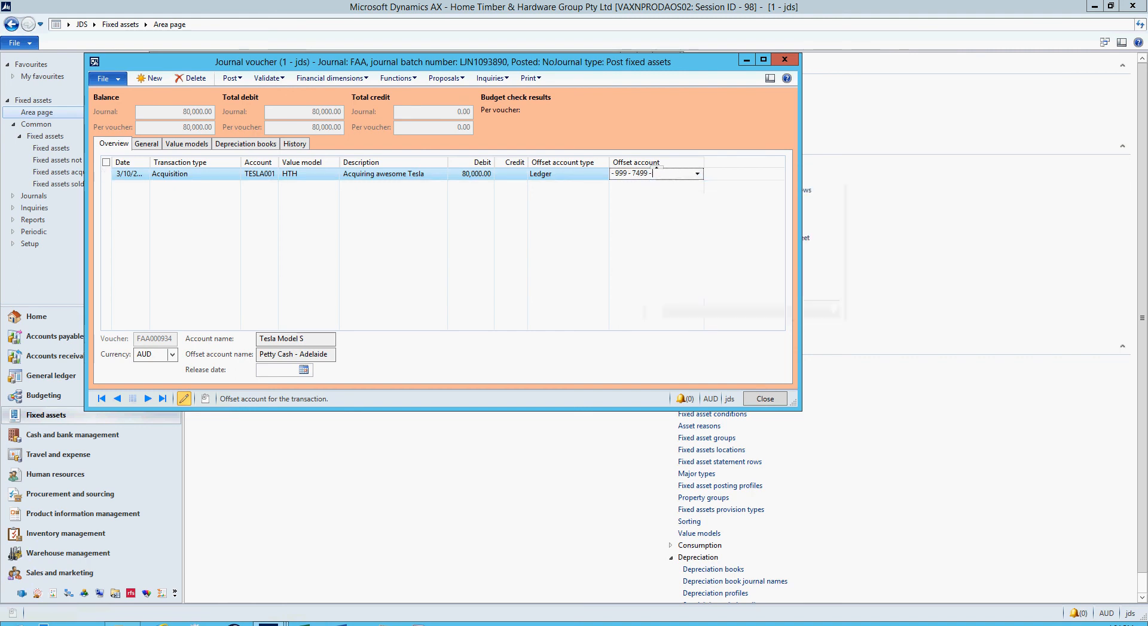
click(697, 174)
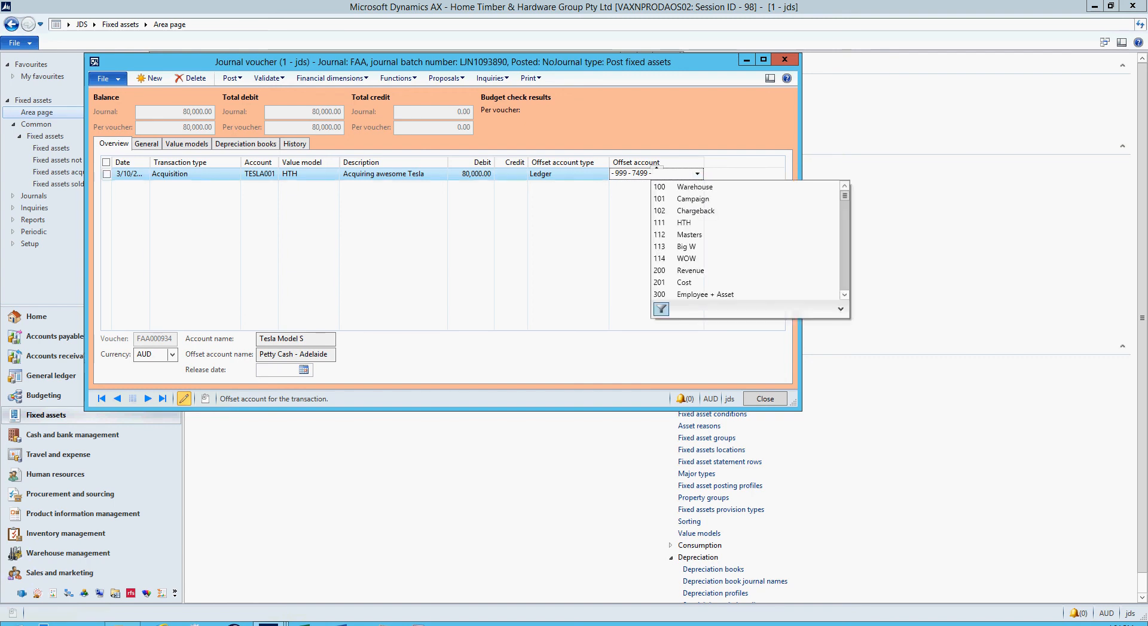
click(700, 295)
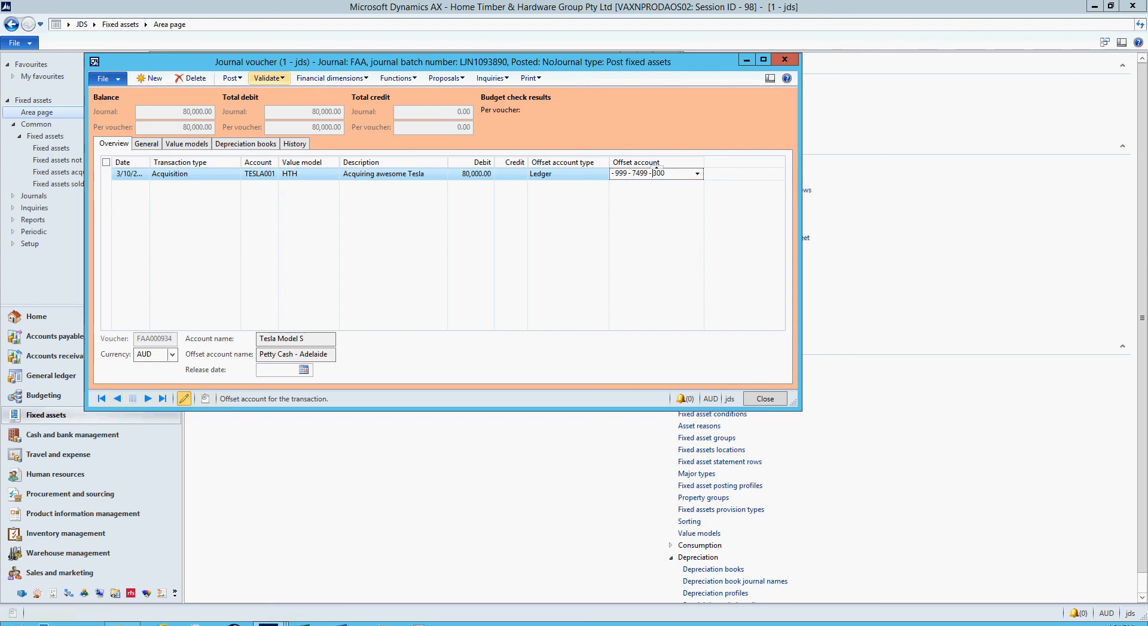
Enter the line's account financial dimensions: business unit 25, cost centre 7306, cost unit 112 and a region.
click(335, 78)
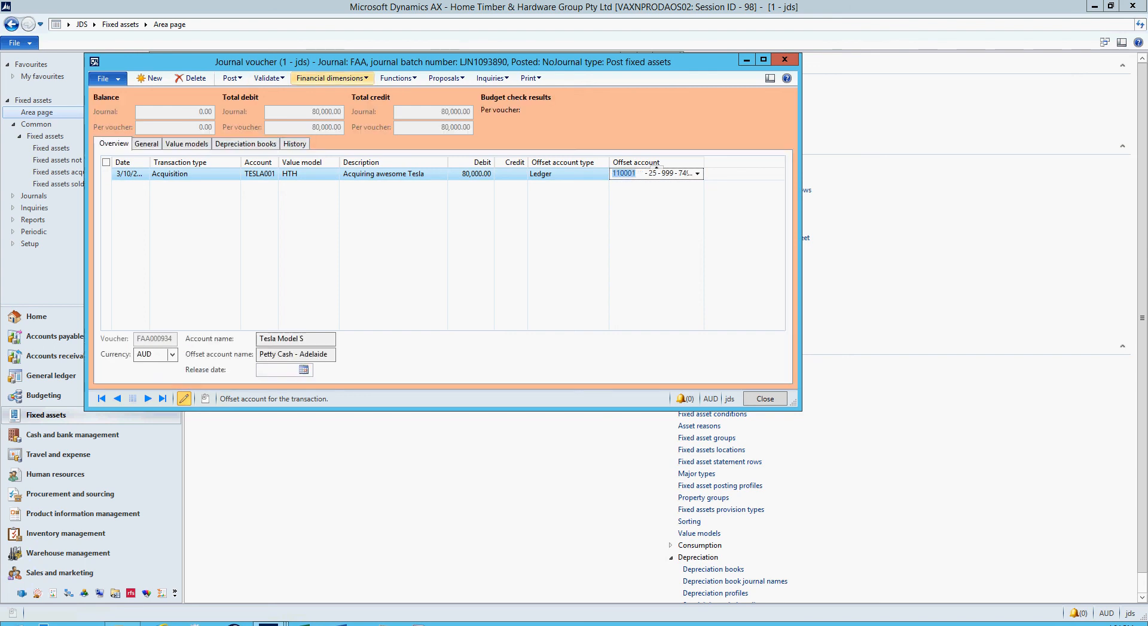
click(325, 92)
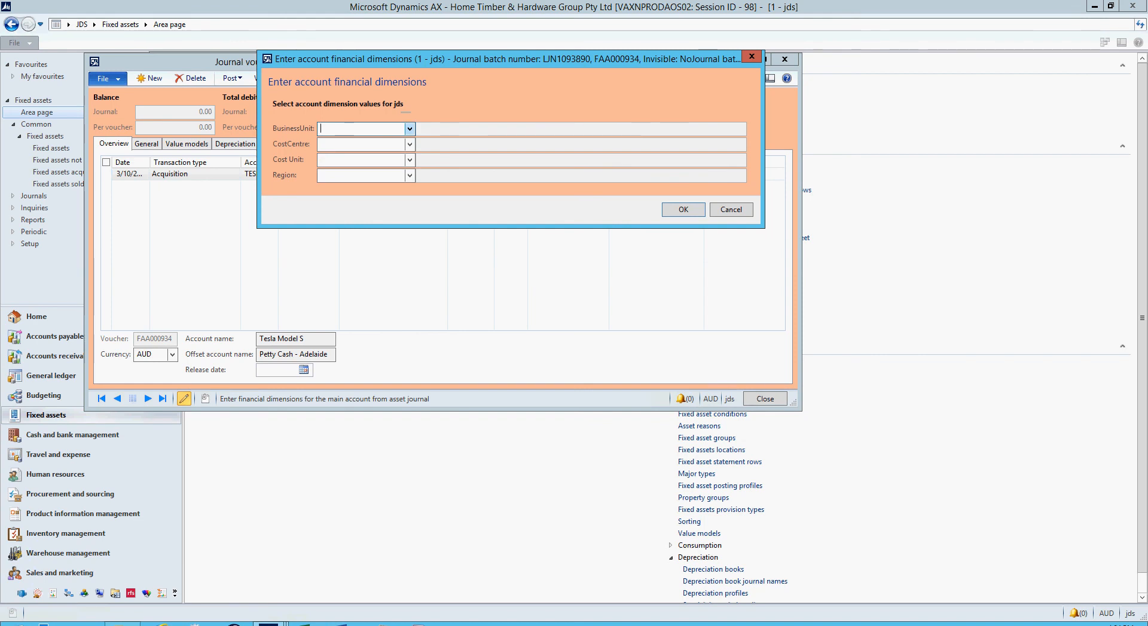
click(410, 129)
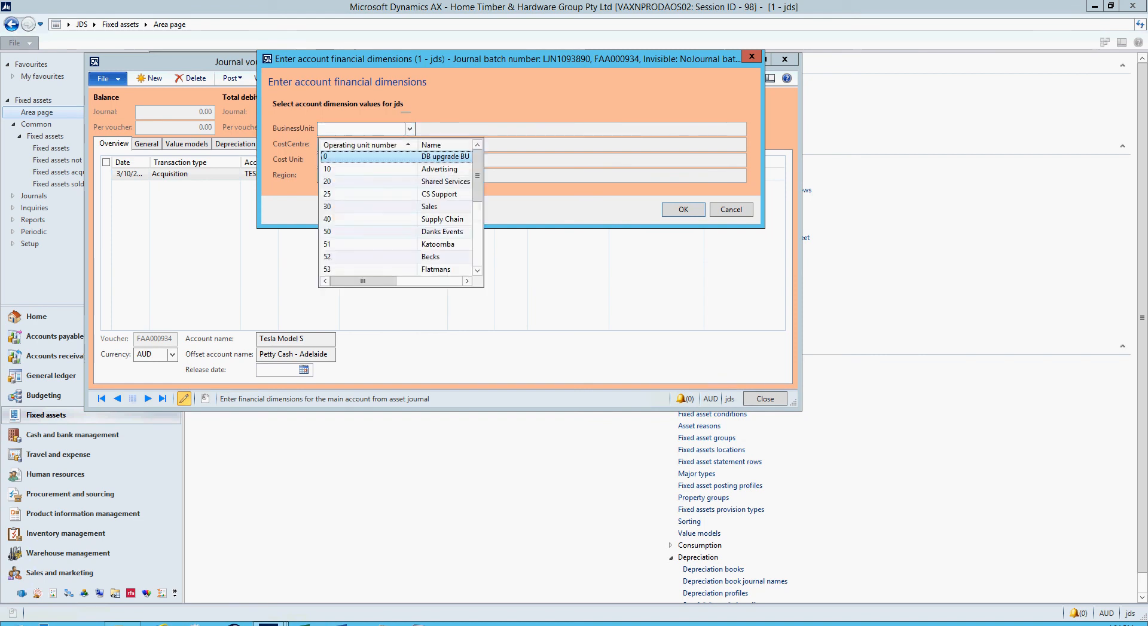
click(370, 194)
click(409, 144)
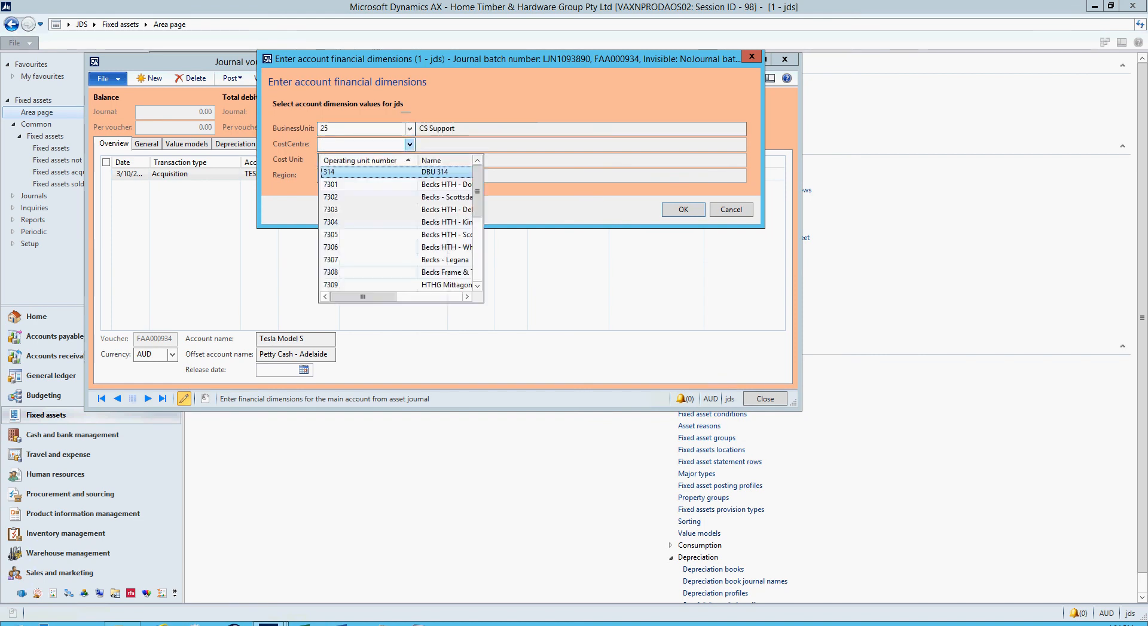
click(353, 247)
click(409, 159)
click(344, 251)
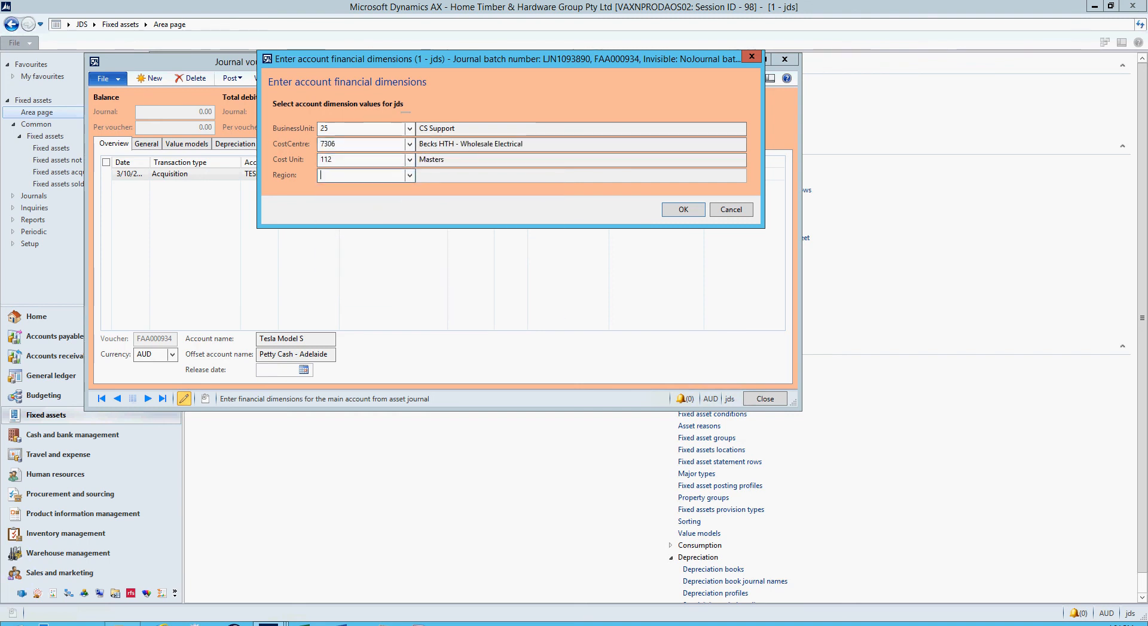
click(410, 175)
click(352, 278)
key(Return)
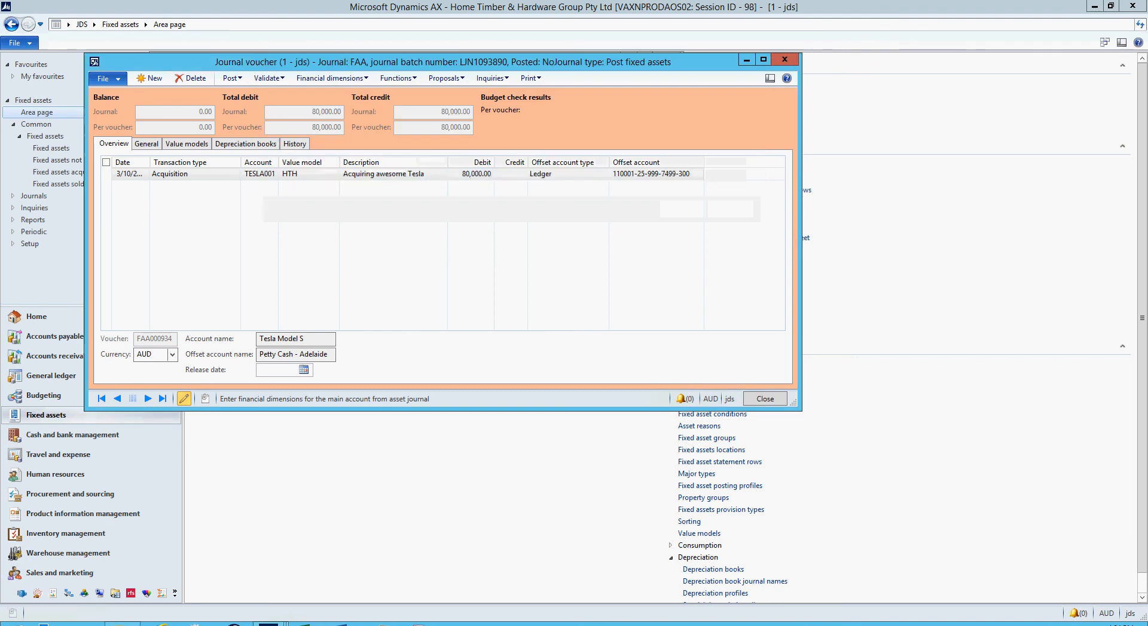
Examine TESLA001's value models among the fixed assets not acquired and its net book values in the full fixed asset list.
drag(442, 54, 542, 107)
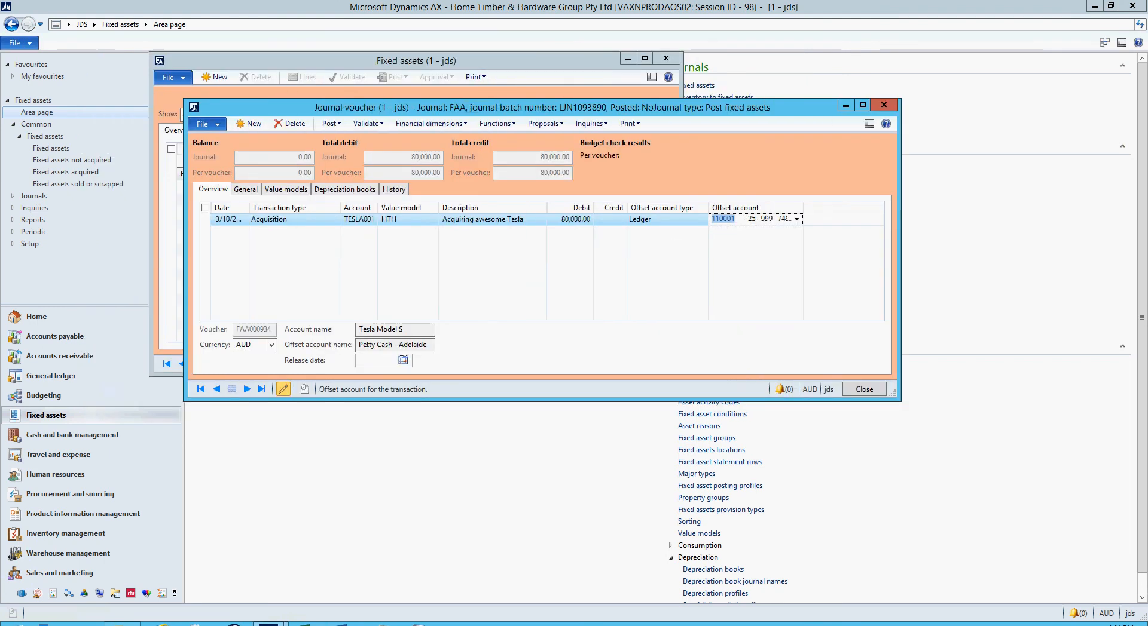
click(323, 454)
click(249, 110)
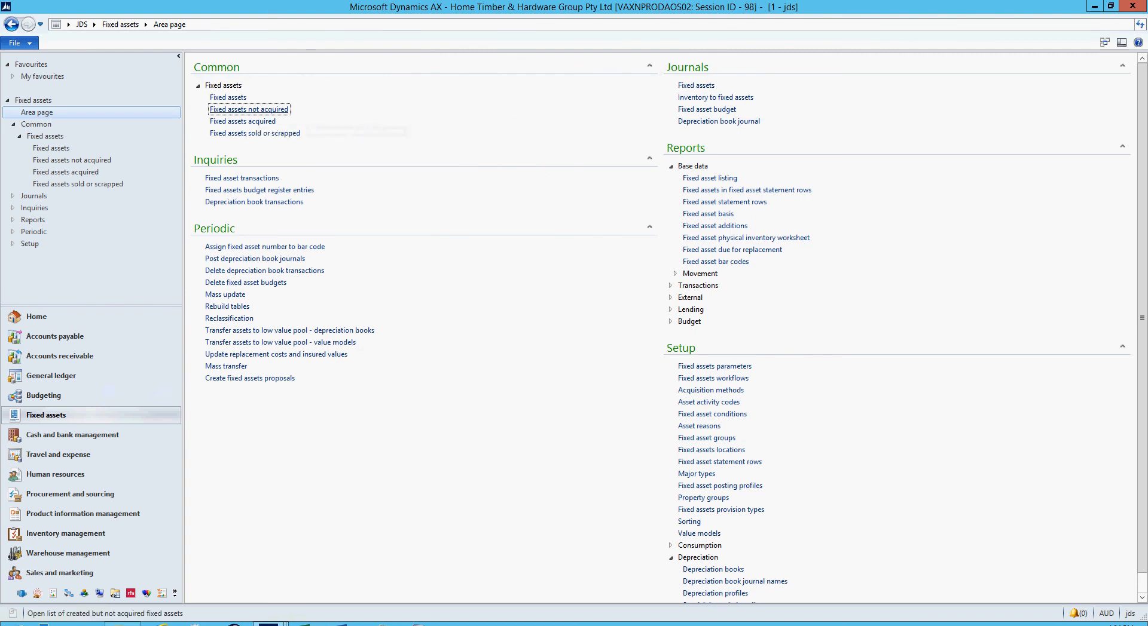
click(376, 168)
click(377, 156)
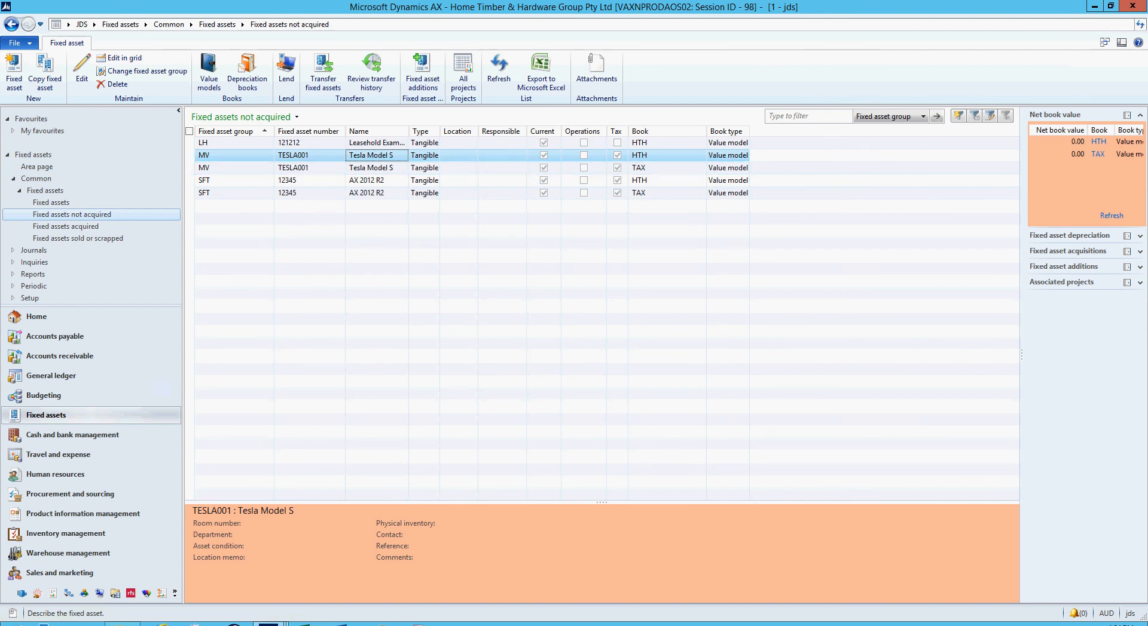
click(51, 202)
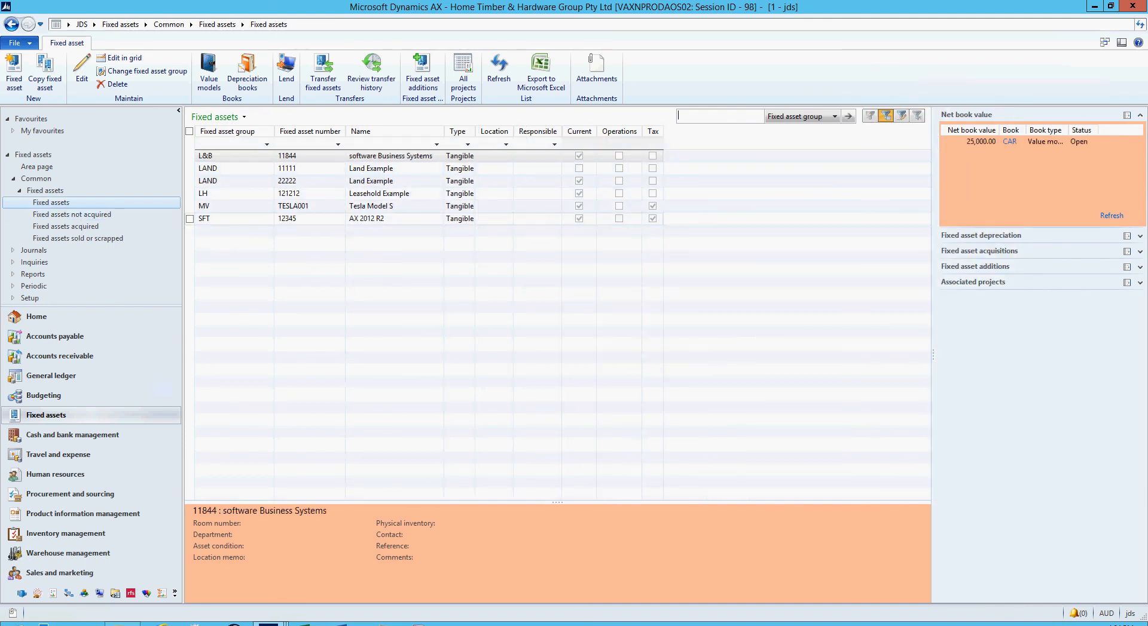
click(385, 206)
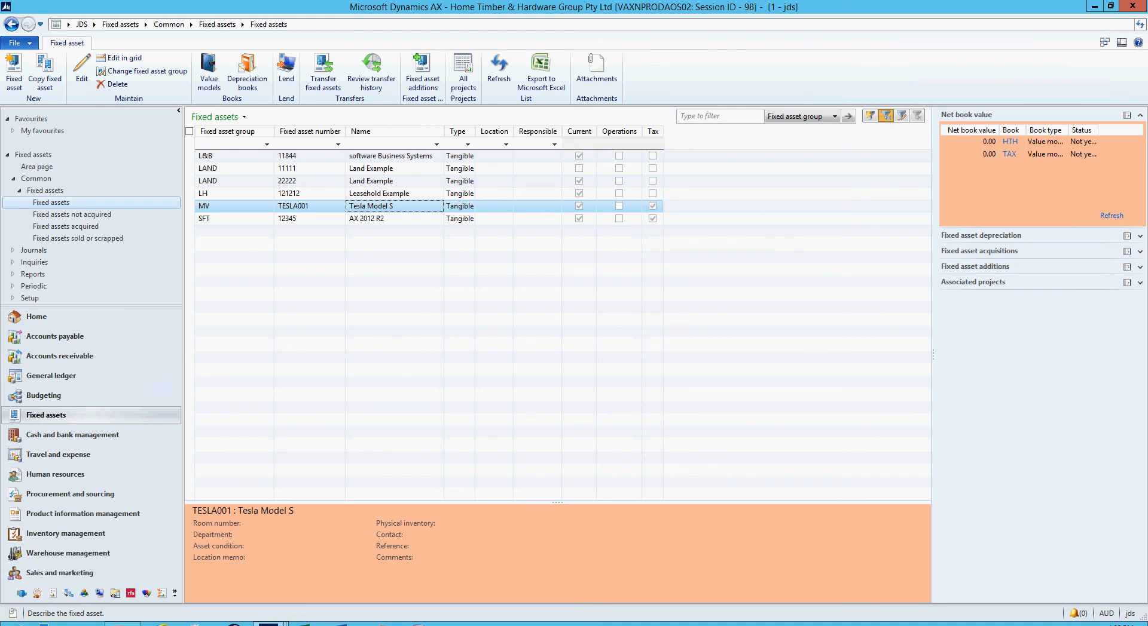
Return to the FAA journal voucher and validate the journal.
mouse_move(269, 624)
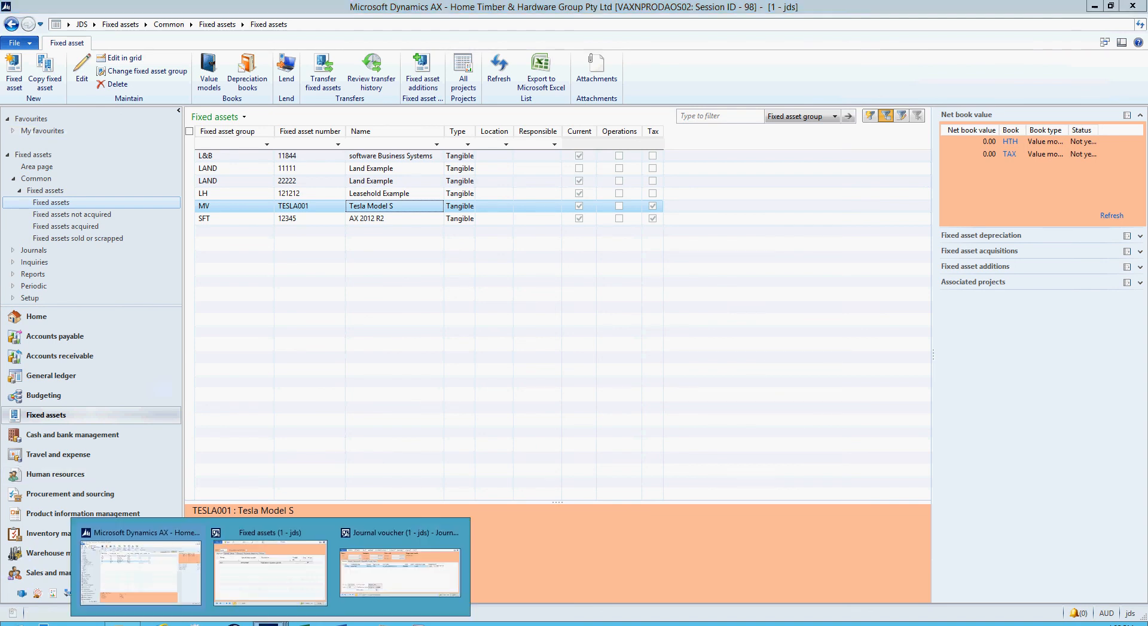
click(400, 571)
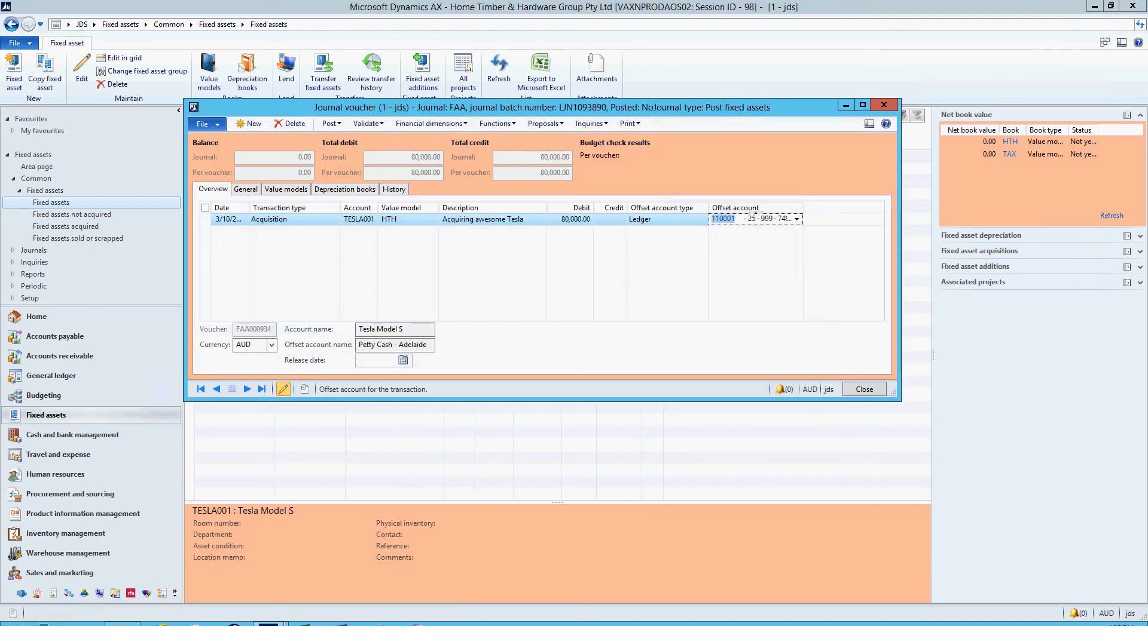
click(366, 123)
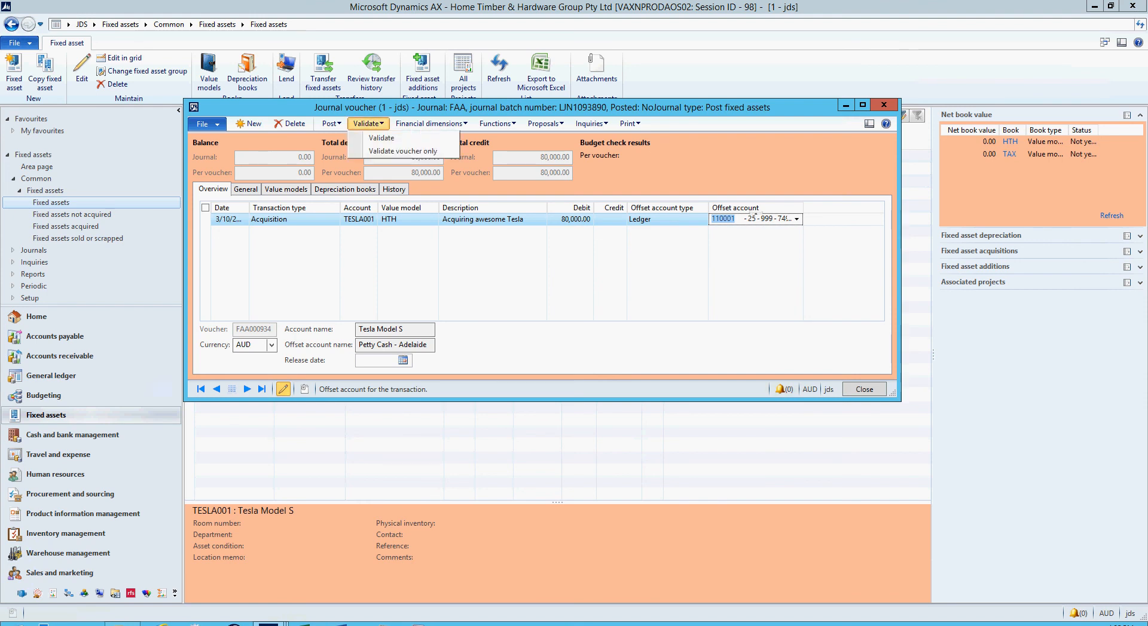
click(368, 134)
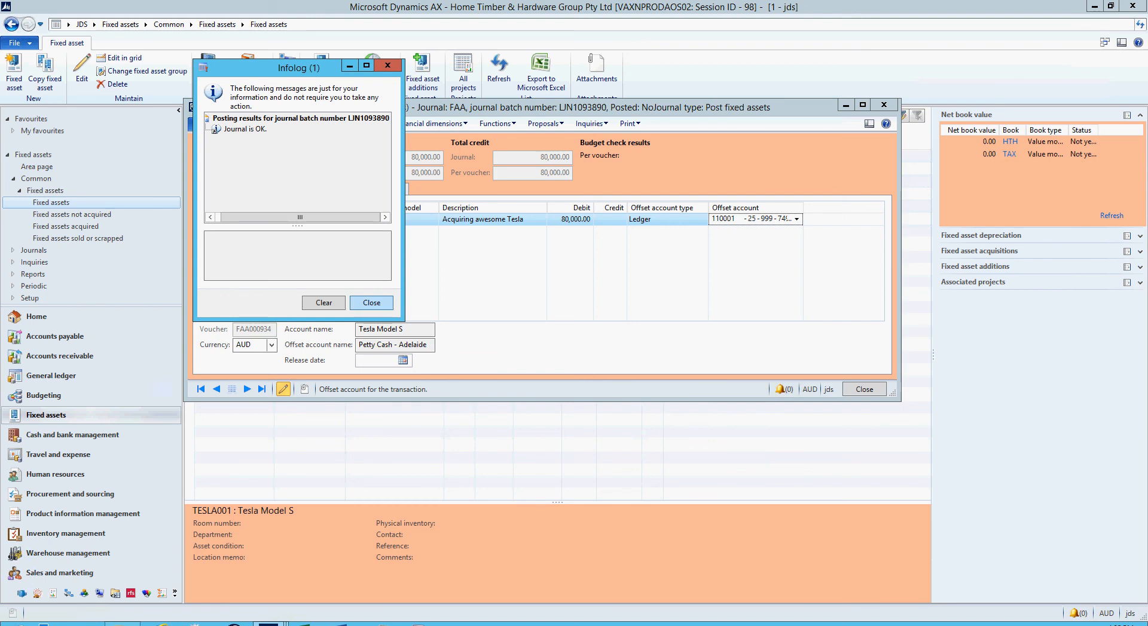
click(371, 303)
Post the FAA acquisition journal and close its voucher window.
click(330, 123)
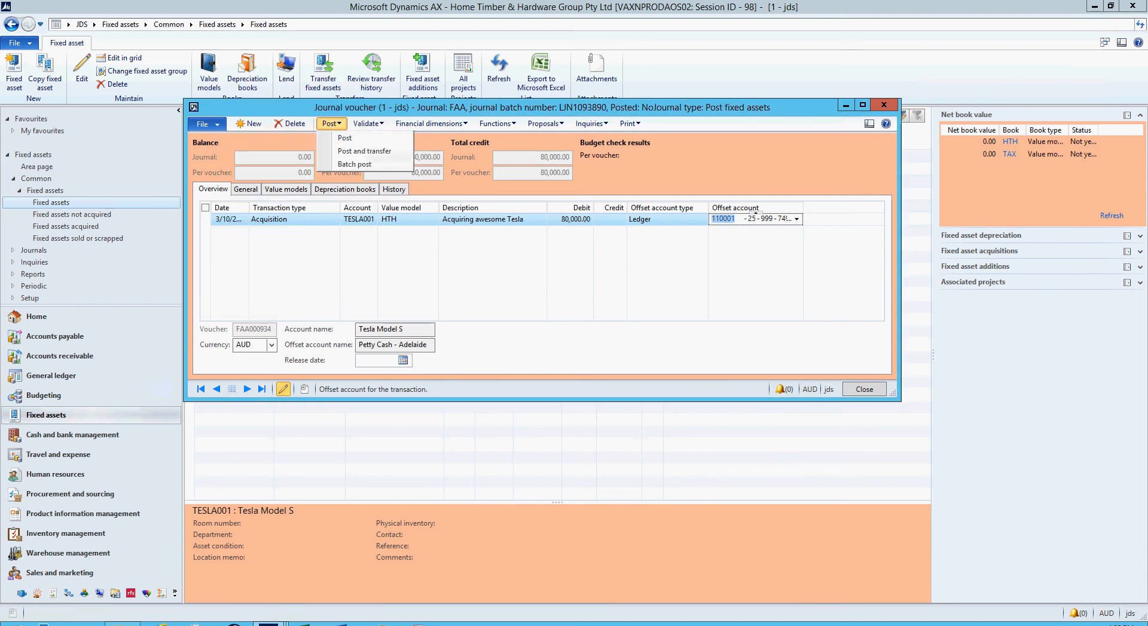
click(344, 137)
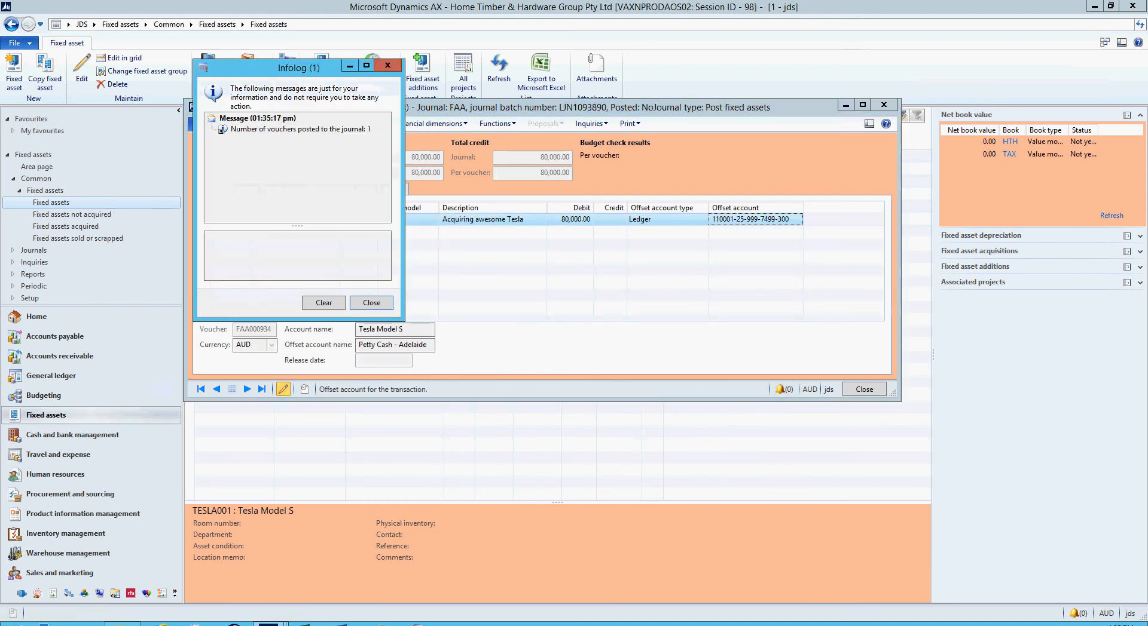
click(371, 303)
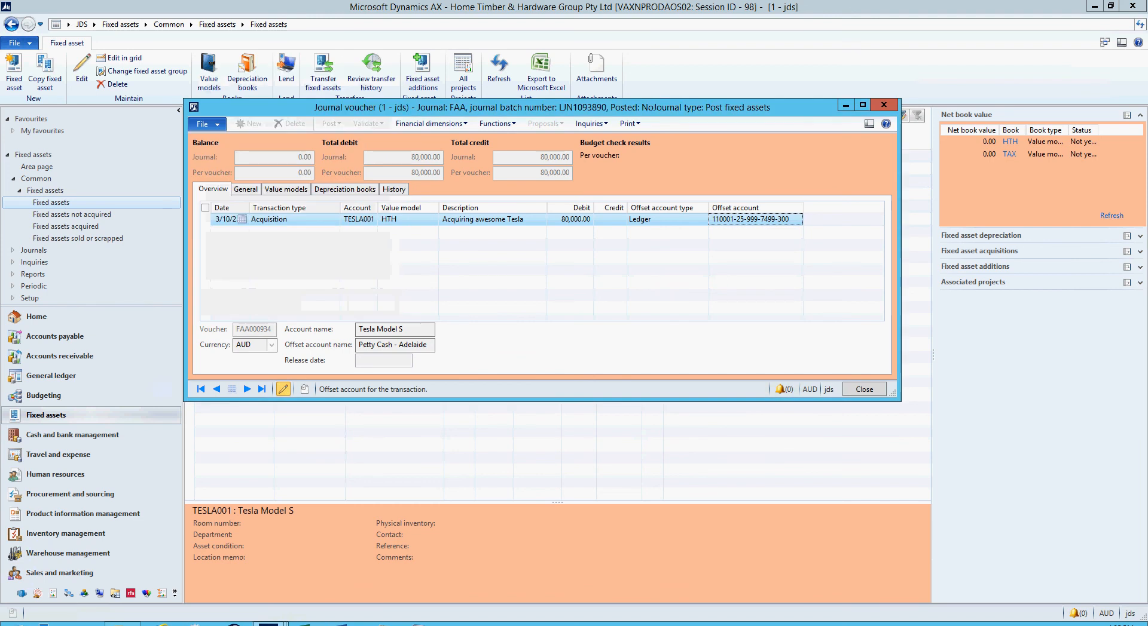
click(884, 105)
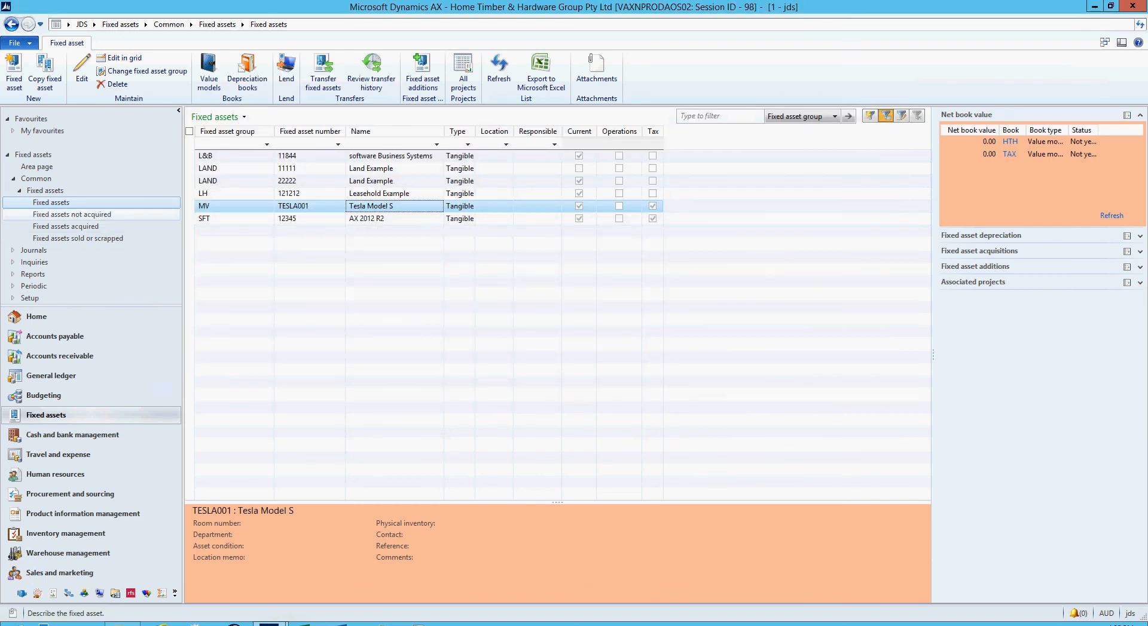
Check TESLA001's value models and net book values in the lists of not acquired and acquired fixed assets.
click(72, 214)
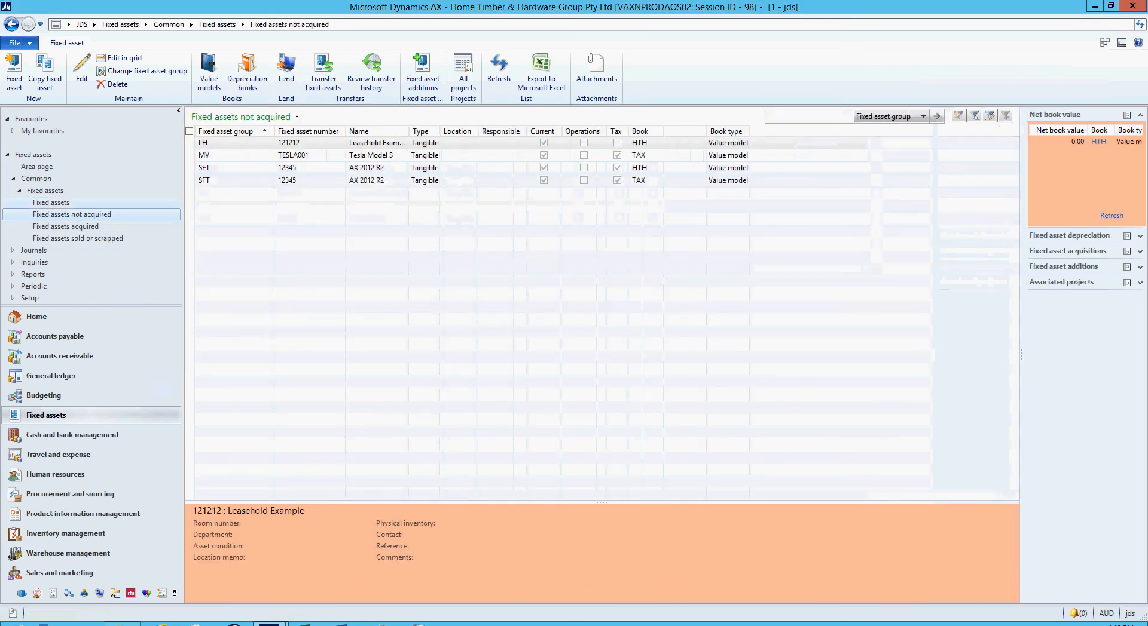
click(424, 156)
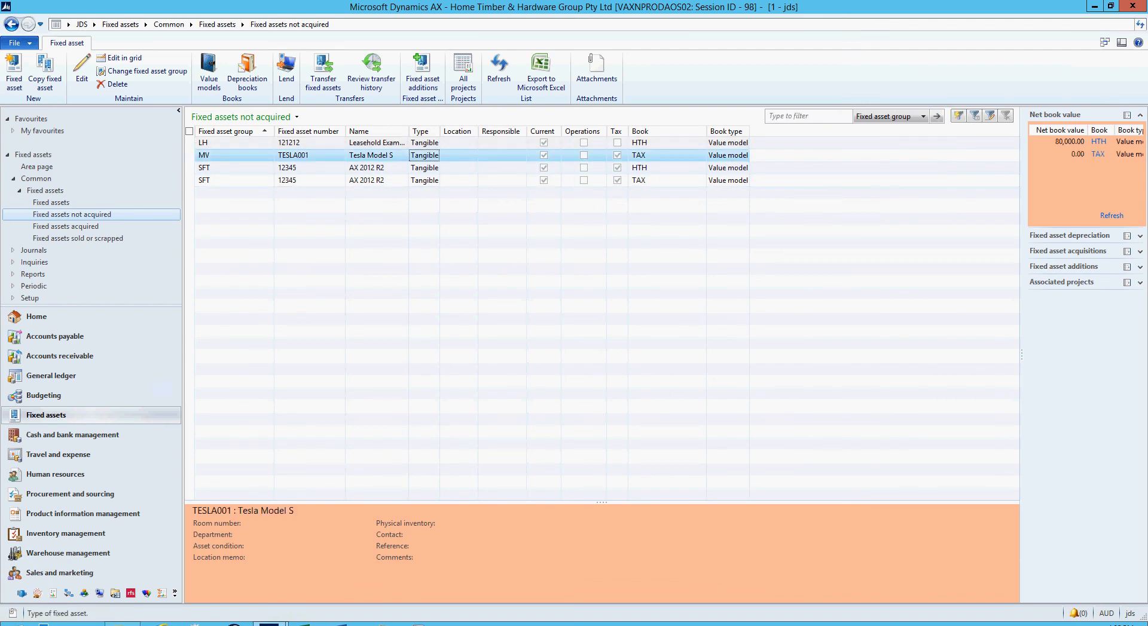
click(66, 227)
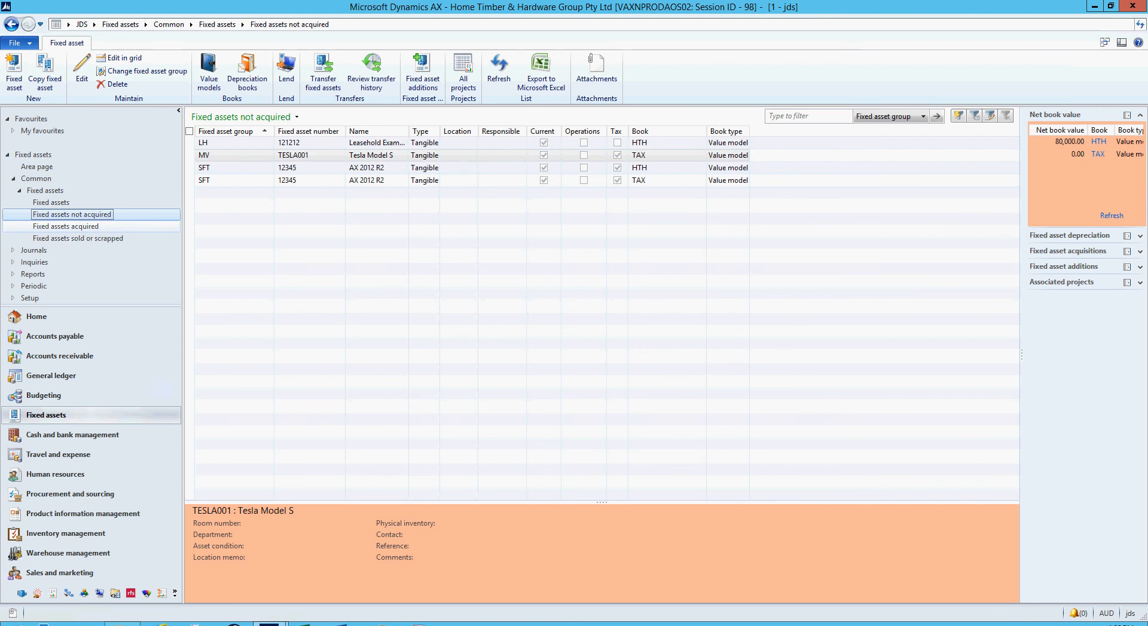
click(388, 168)
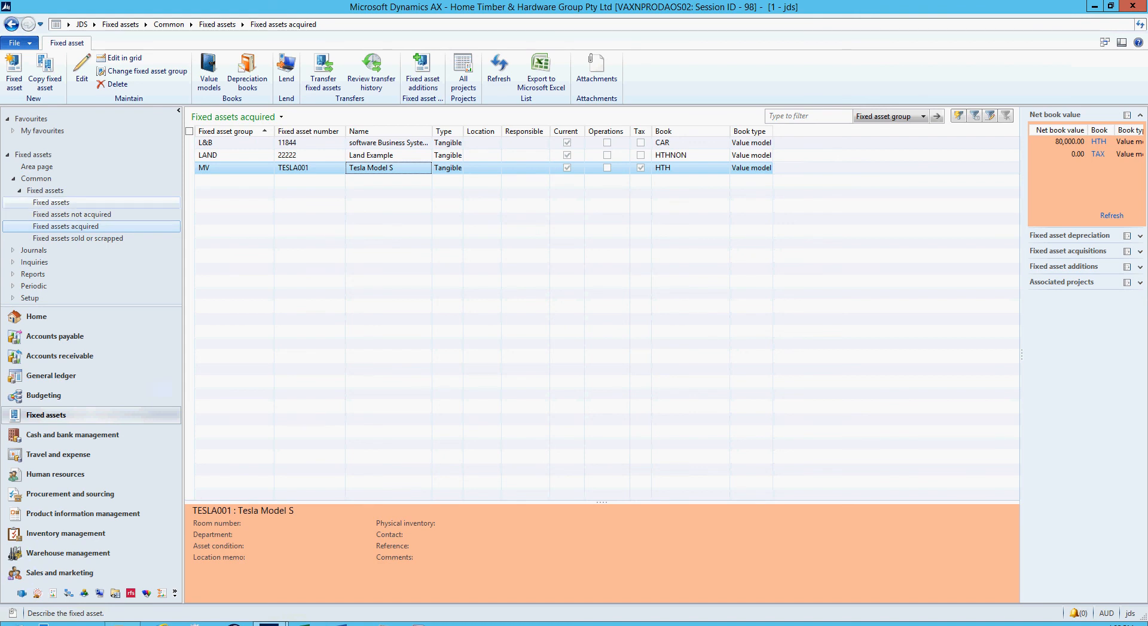
Start creating fixed assets proposals with the Current posting layer and FAD as the journal name.
click(37, 167)
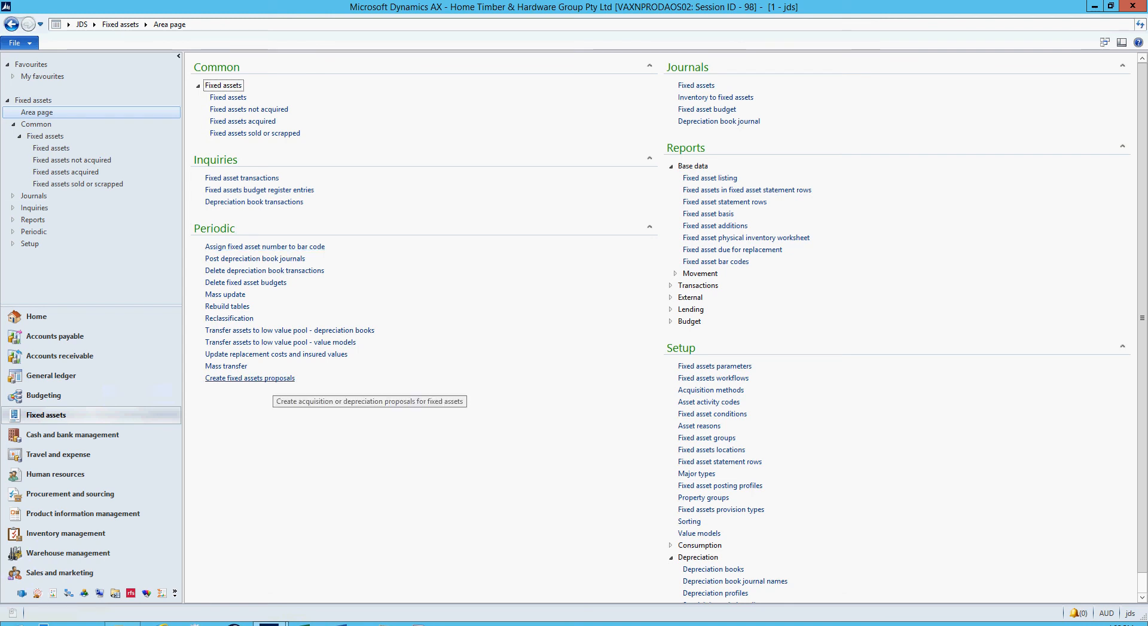
click(250, 378)
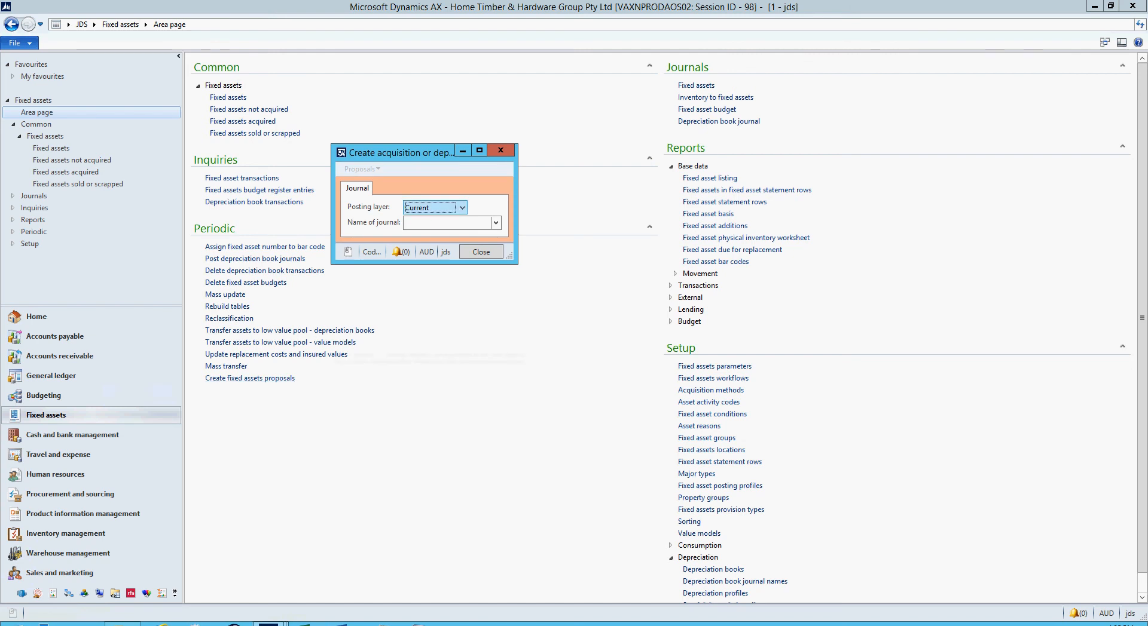
click(462, 208)
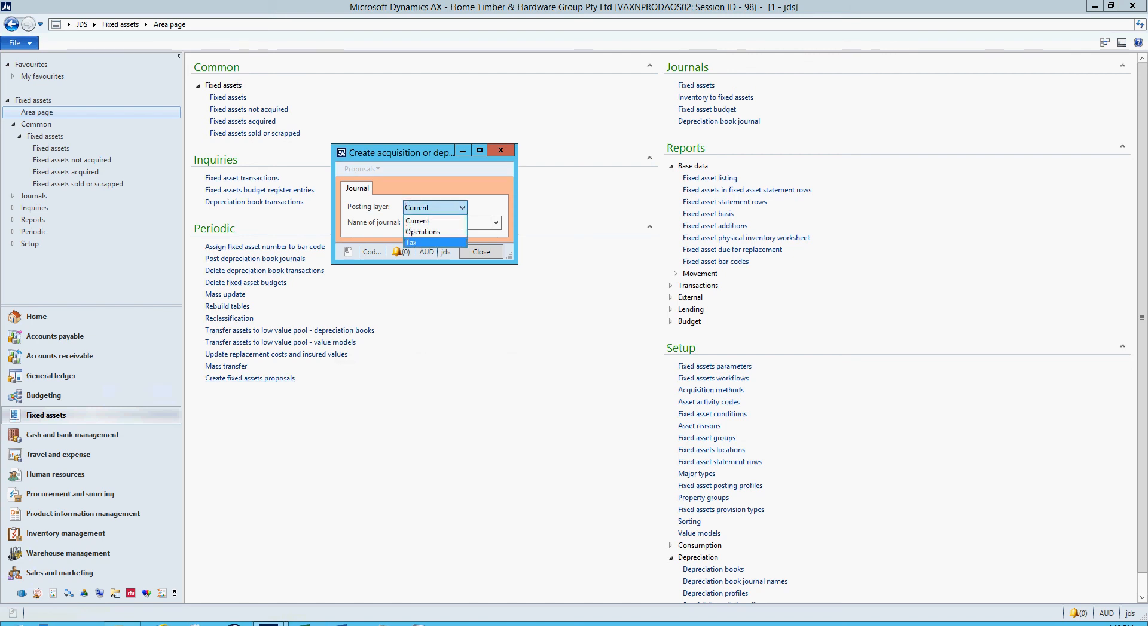
key(Escape)
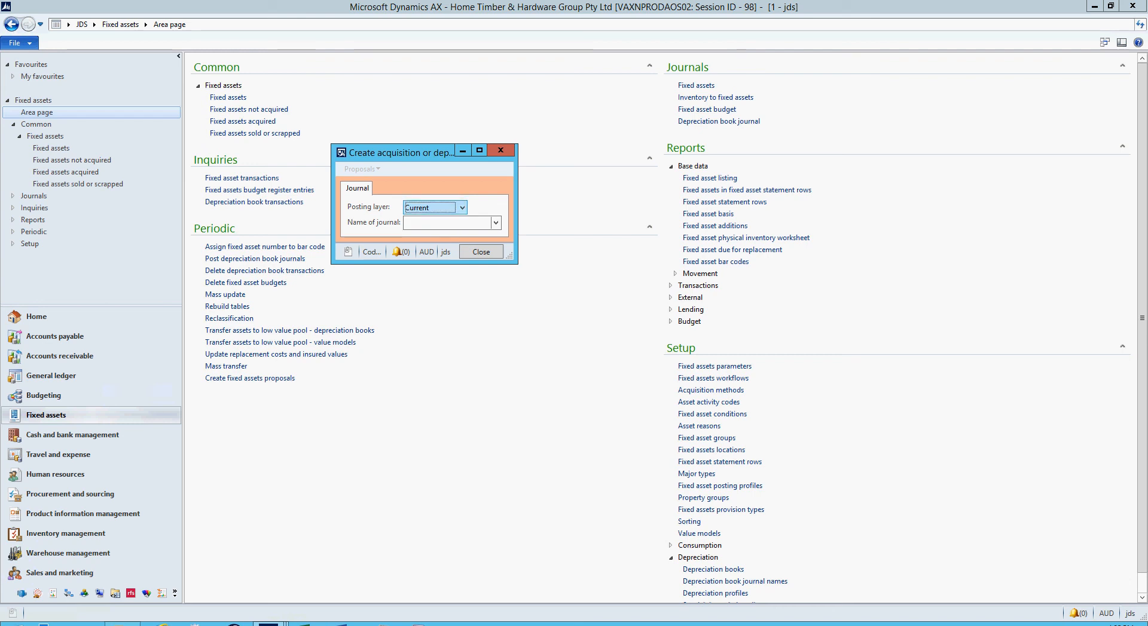
click(462, 208)
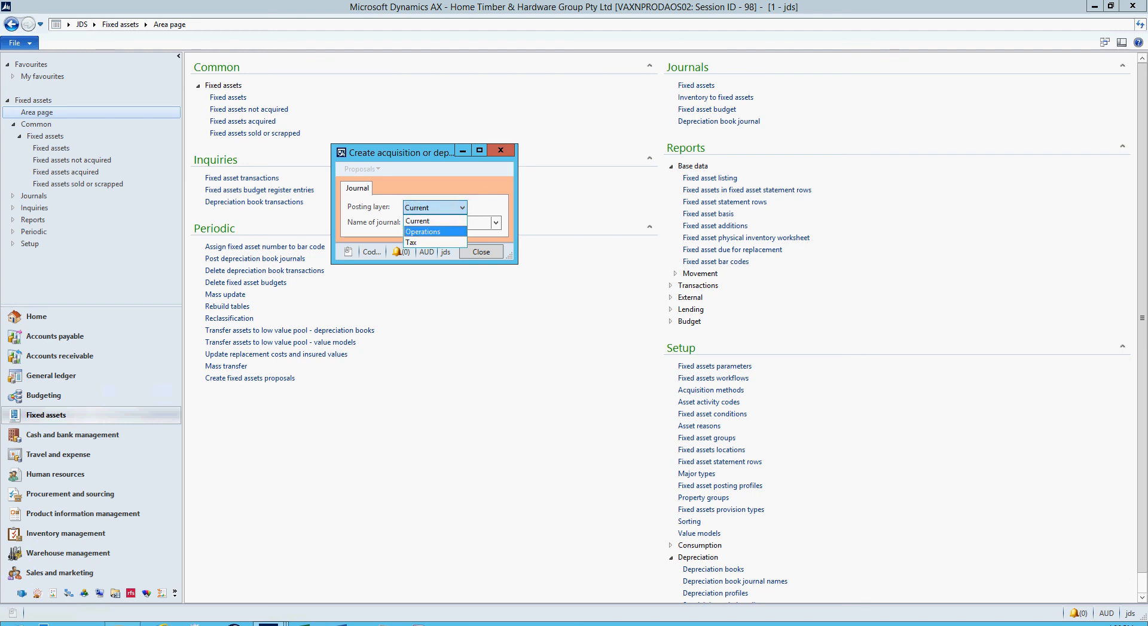
click(427, 222)
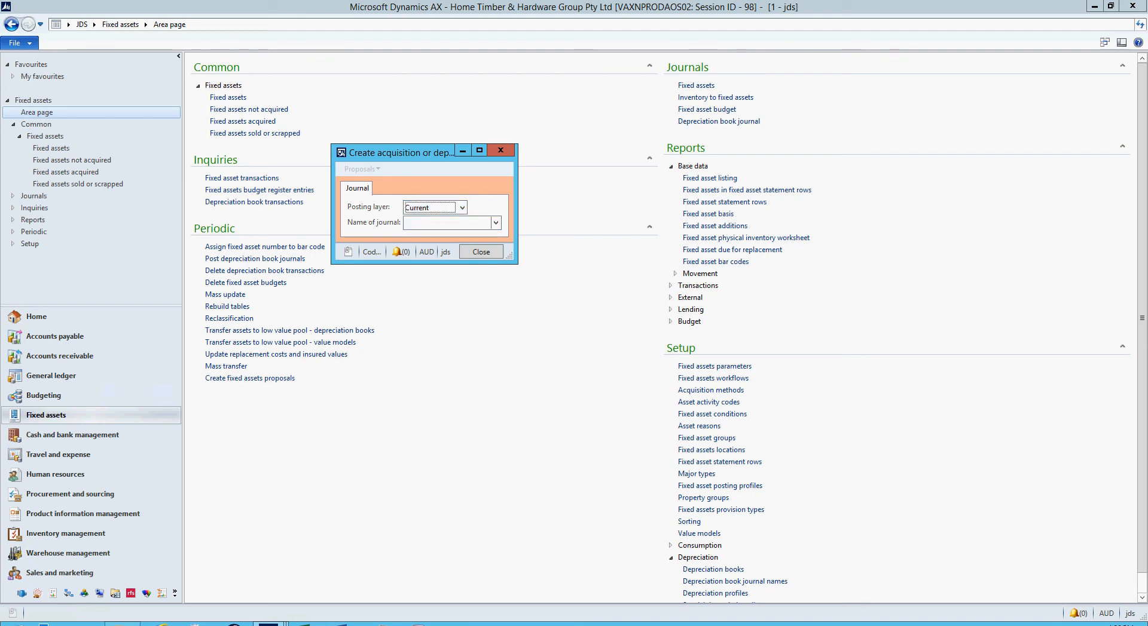
click(495, 222)
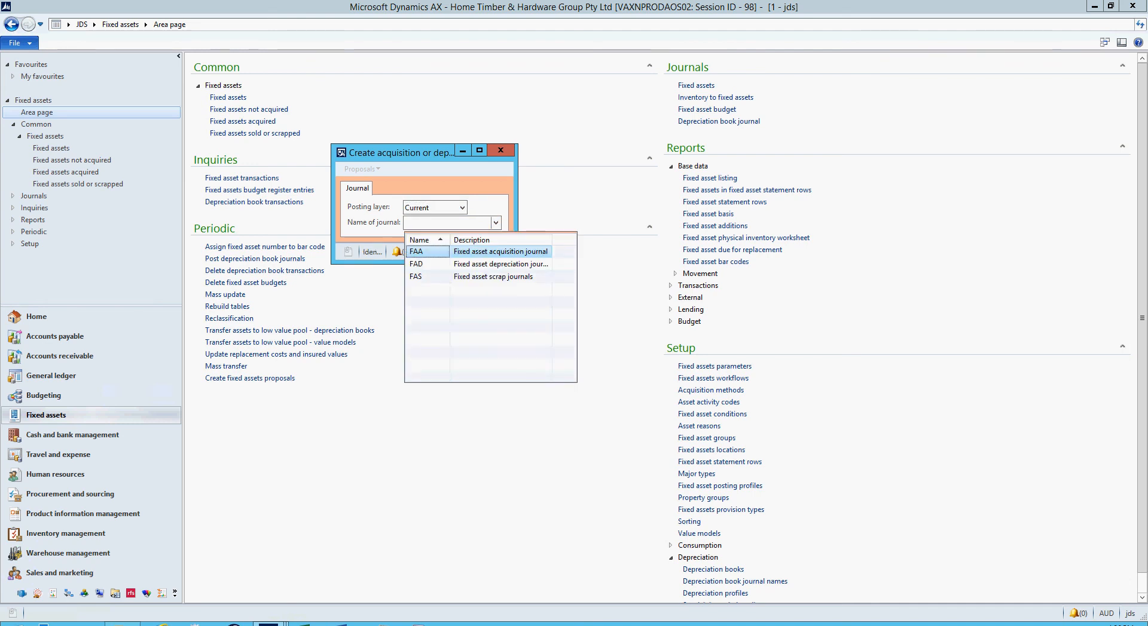
click(433, 265)
Generate a depreciation proposal up to 12/04/2017 and close the proposals form.
click(362, 170)
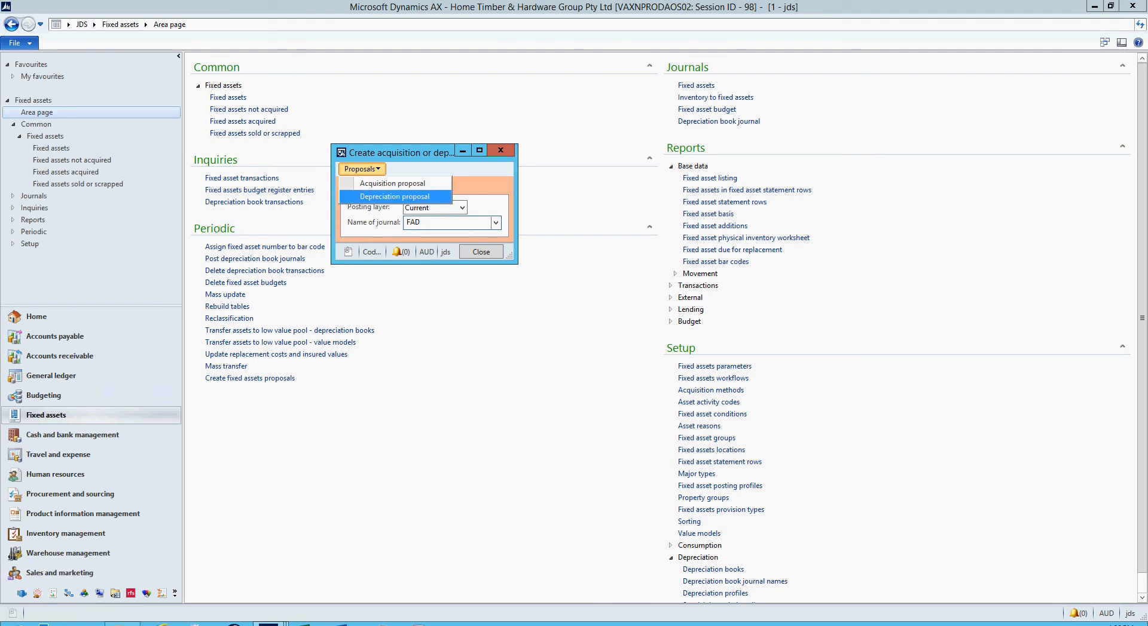
click(394, 196)
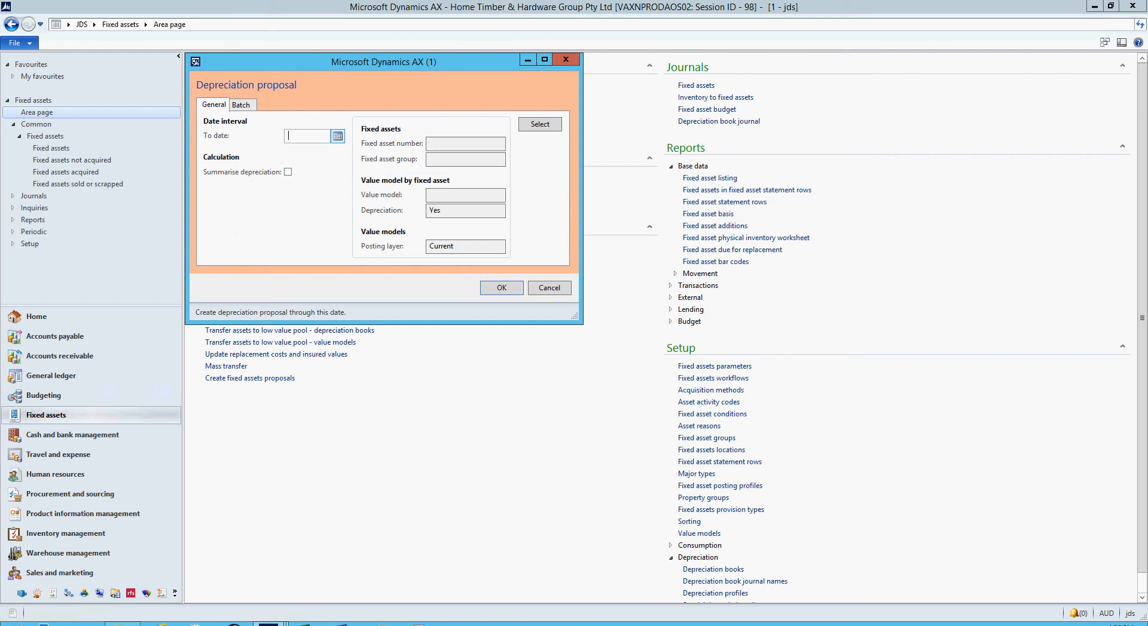
click(338, 136)
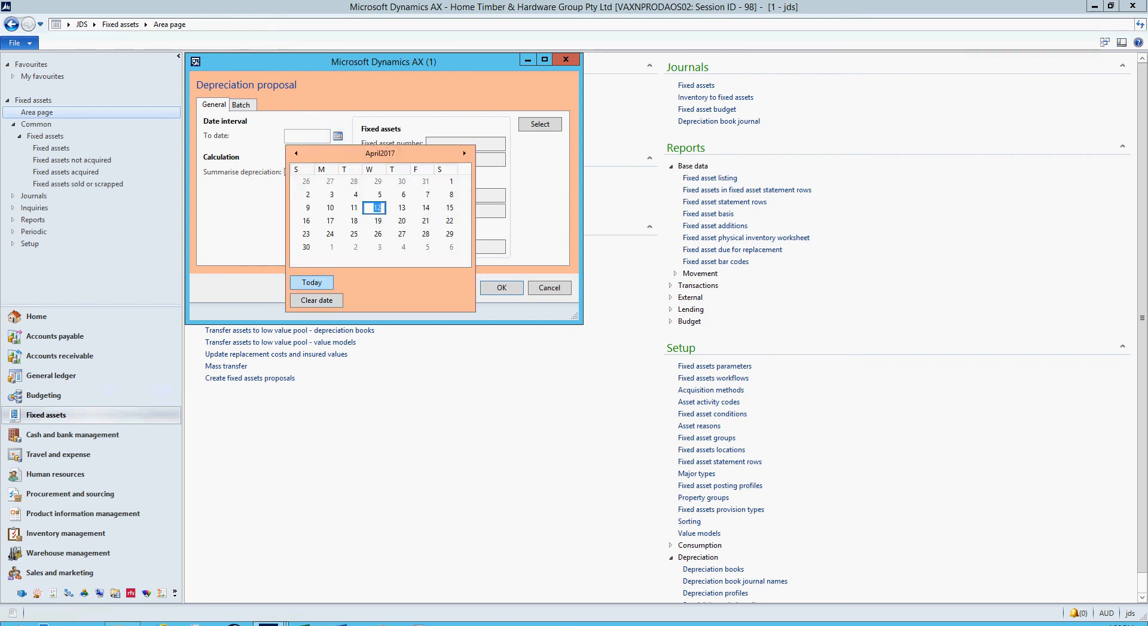
click(312, 282)
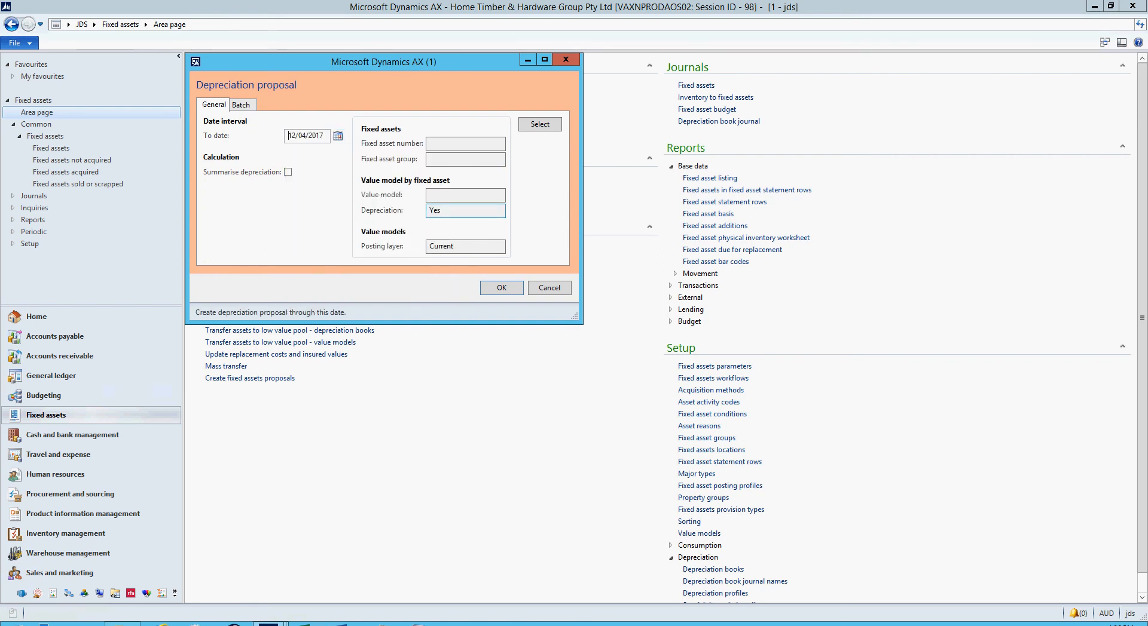
key(Return)
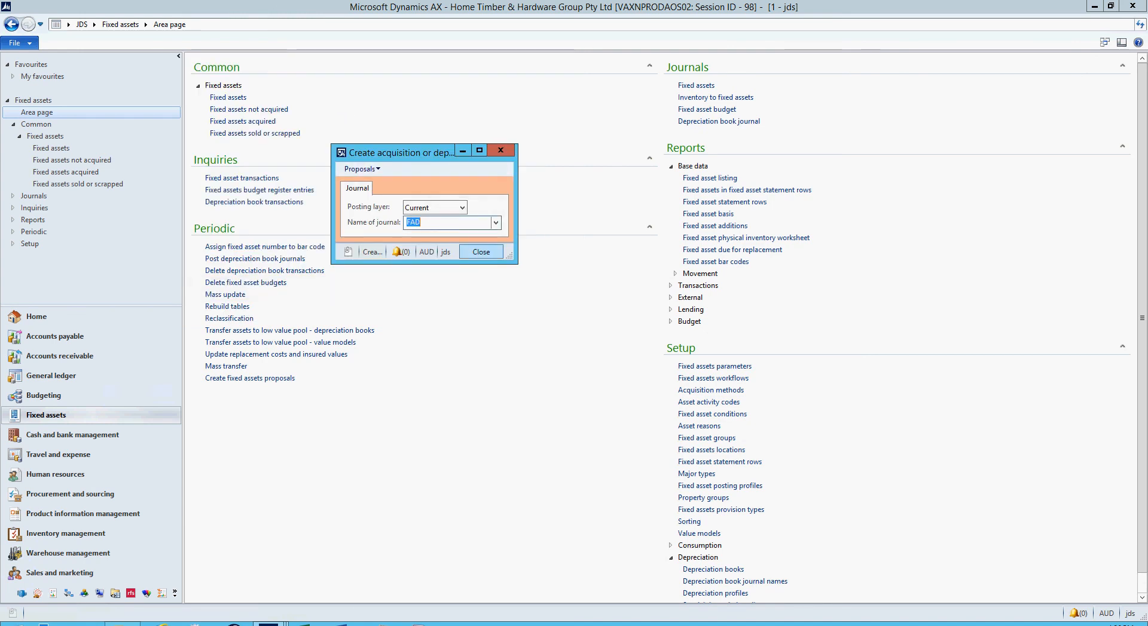
click(481, 252)
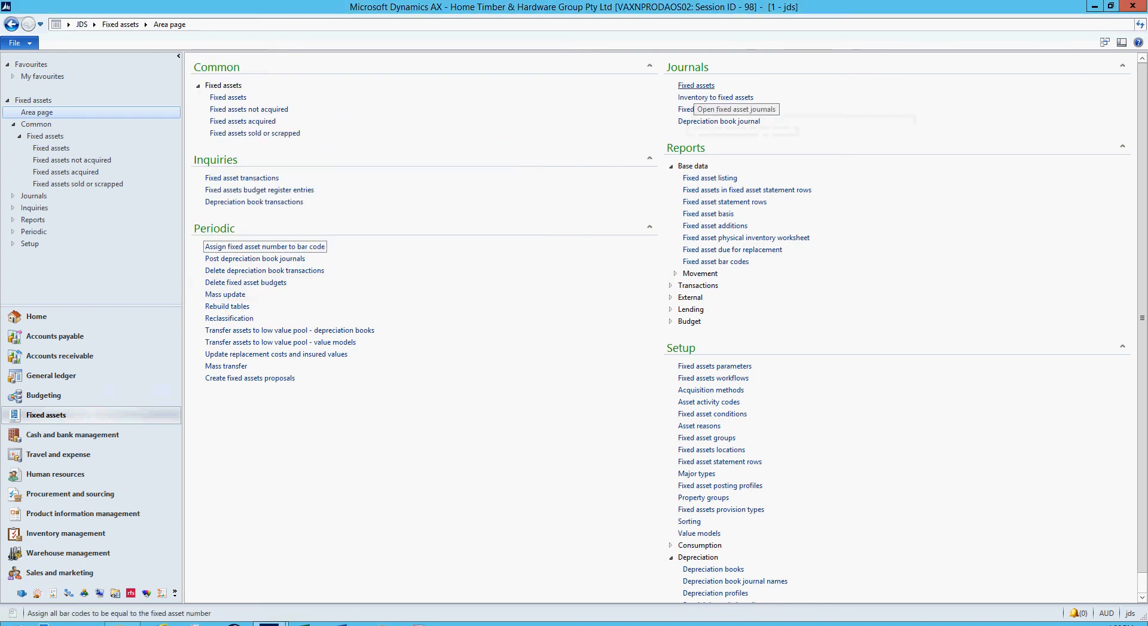
Review the depreciation lines of the open FAD fixed asset journal, then close the voucher and the journal list.
click(696, 86)
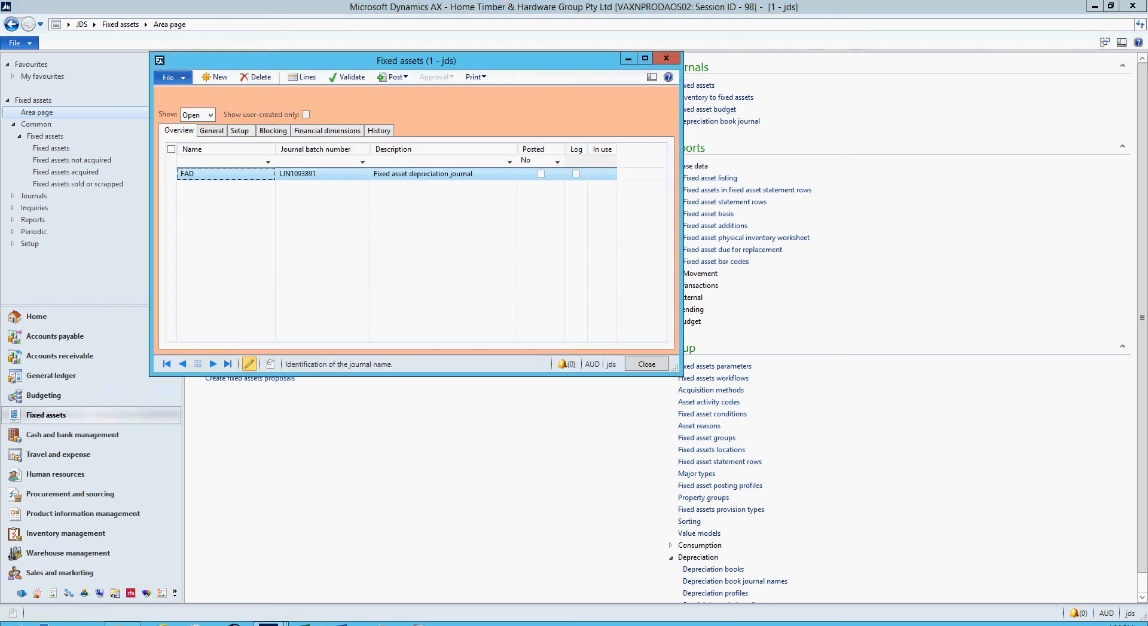
click(305, 77)
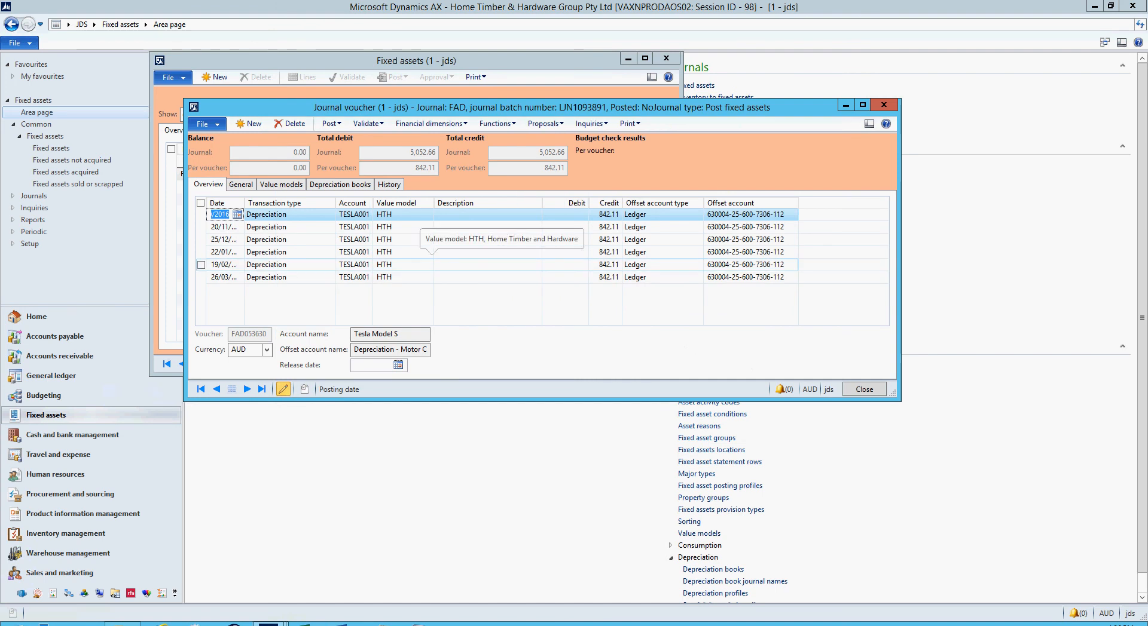
mouse_move(758, 227)
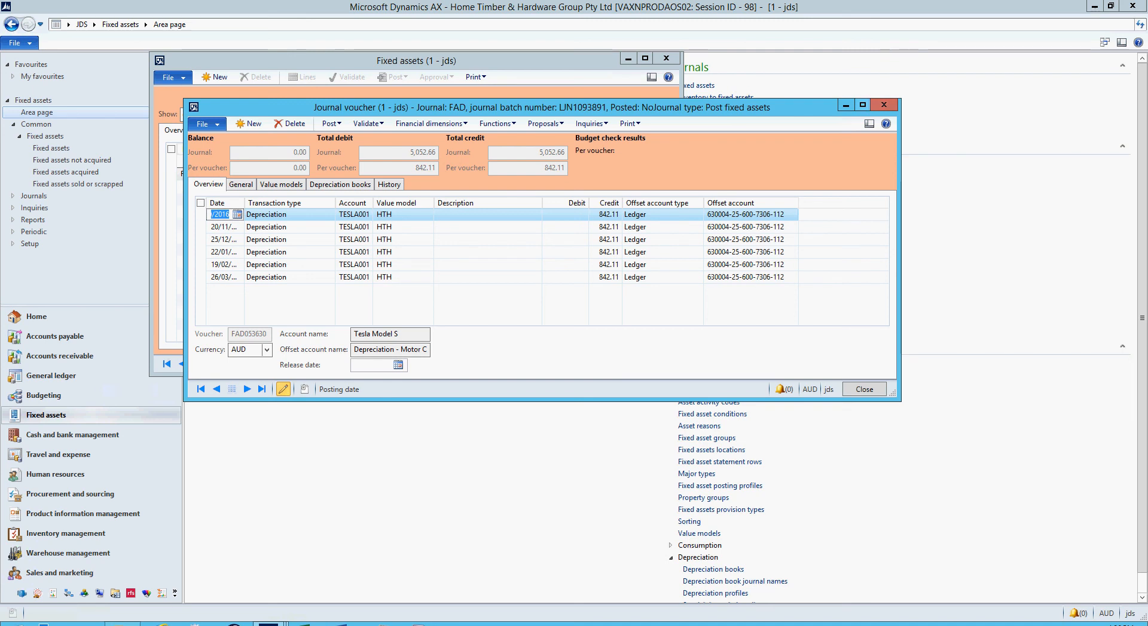
click(883, 104)
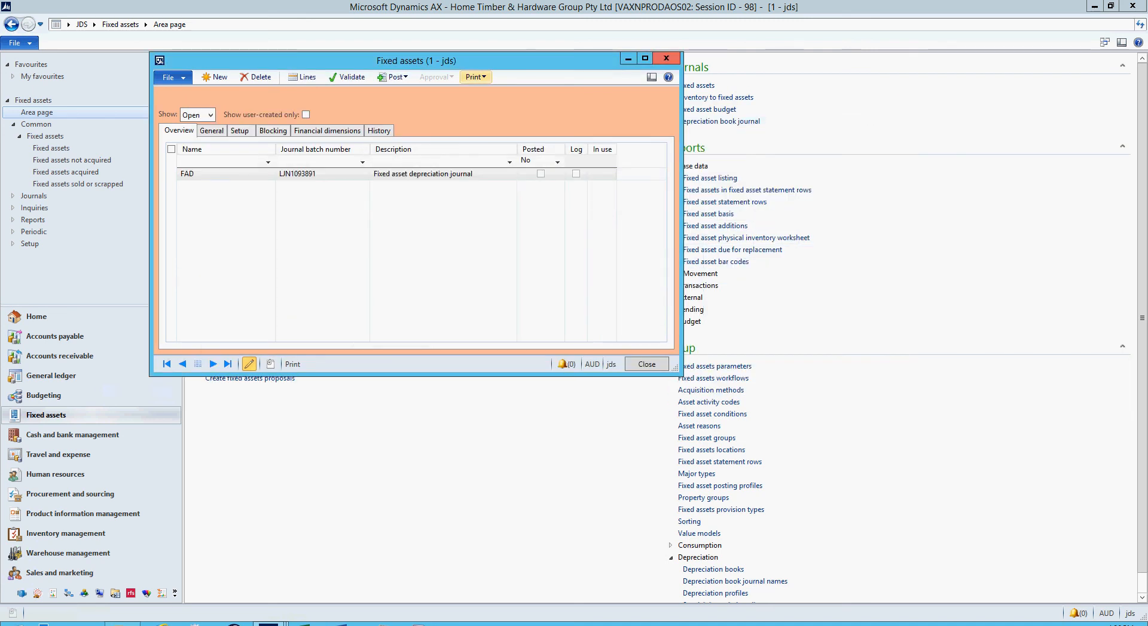
click(665, 58)
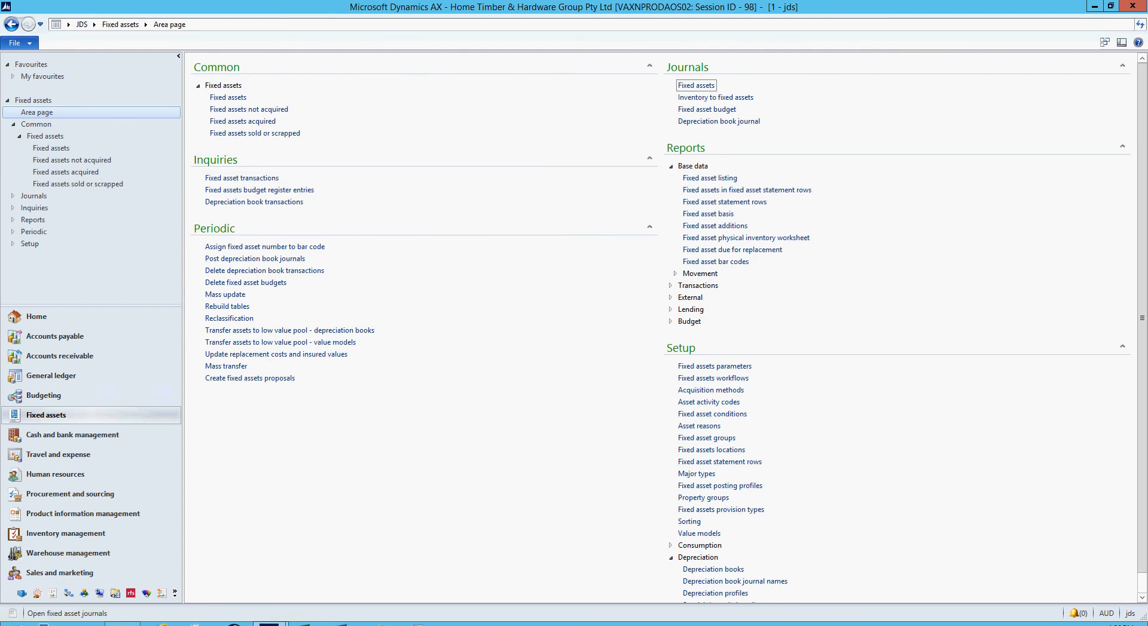